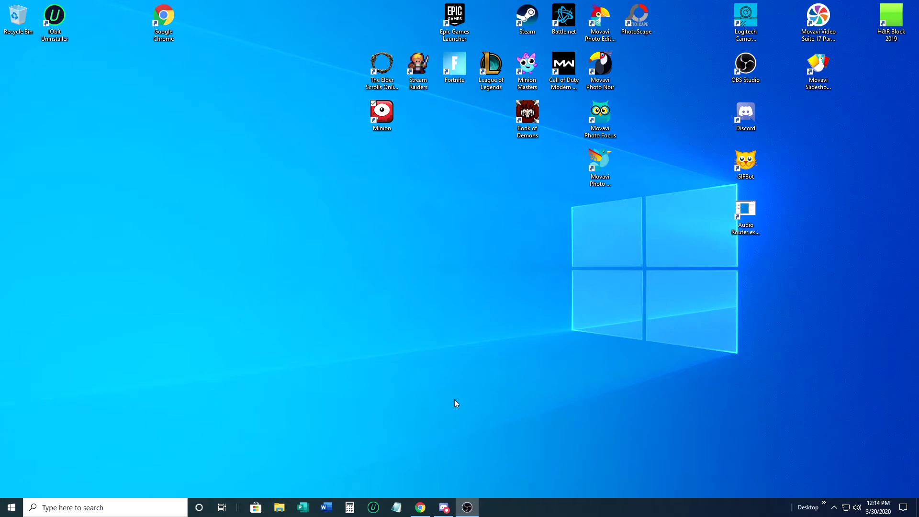
# Switch to Chrome, download the 64-bit Windows version of Minion 3 from the Minion site, and minimize the browser
pyautogui.click(420, 509)
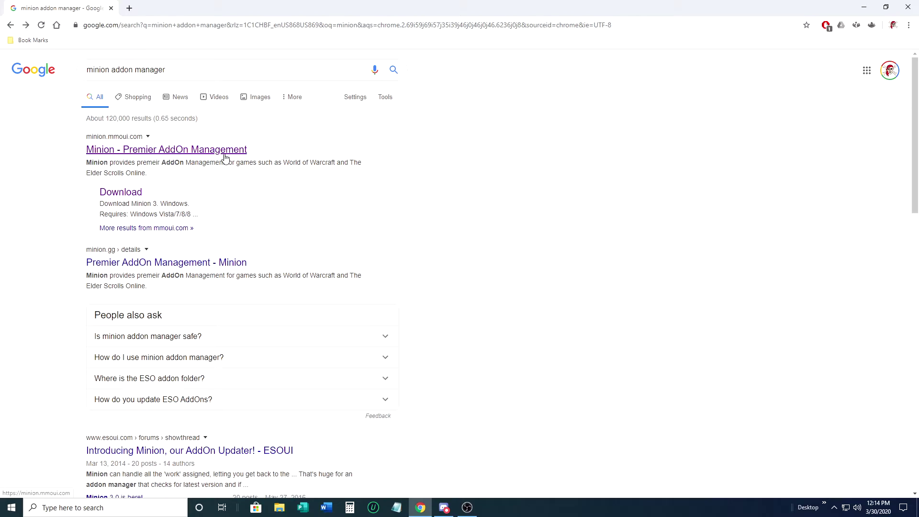
pyautogui.click(194, 150)
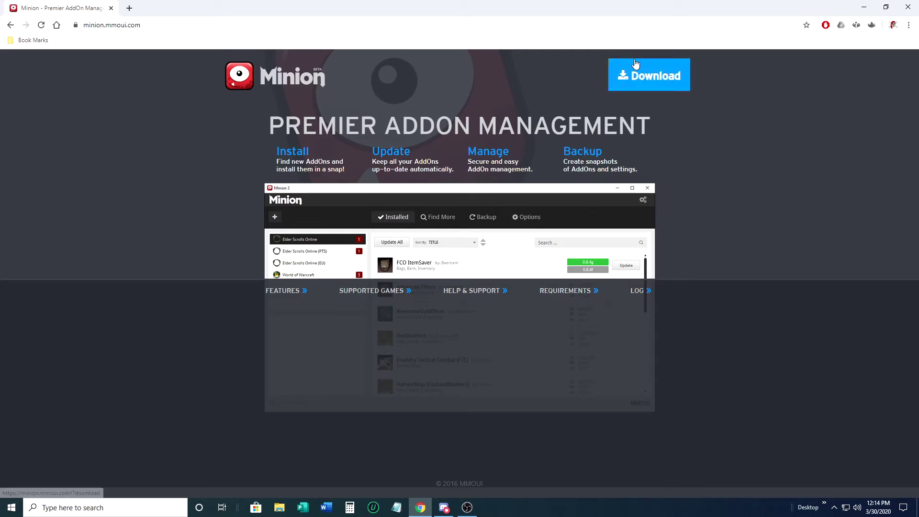
pyautogui.click(639, 75)
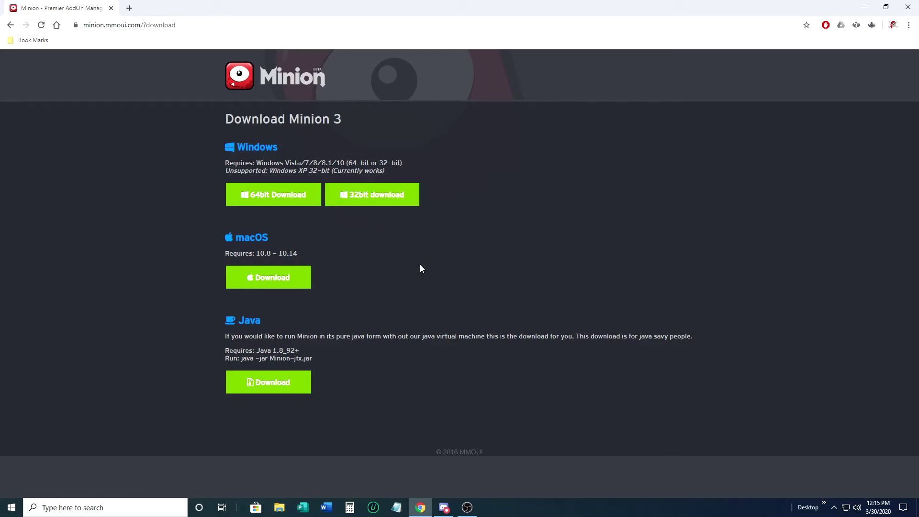
pyautogui.click(267, 199)
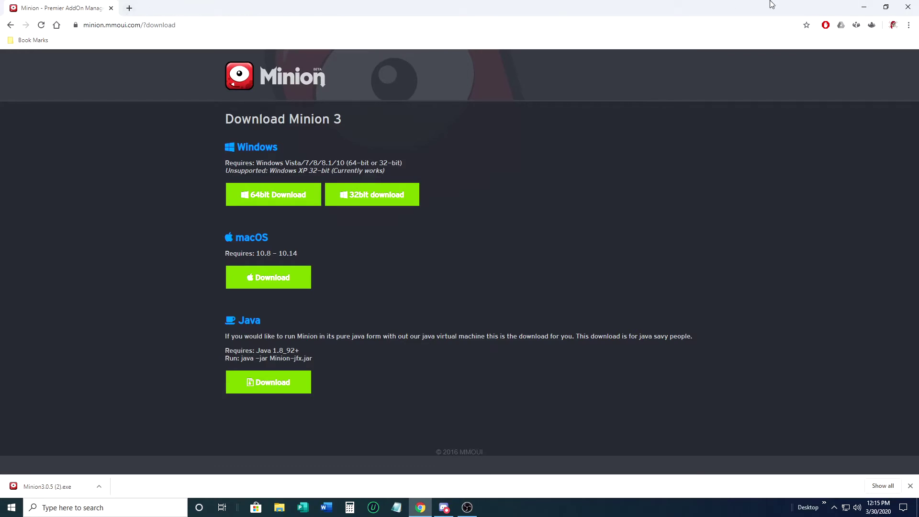
pyautogui.click(861, 11)
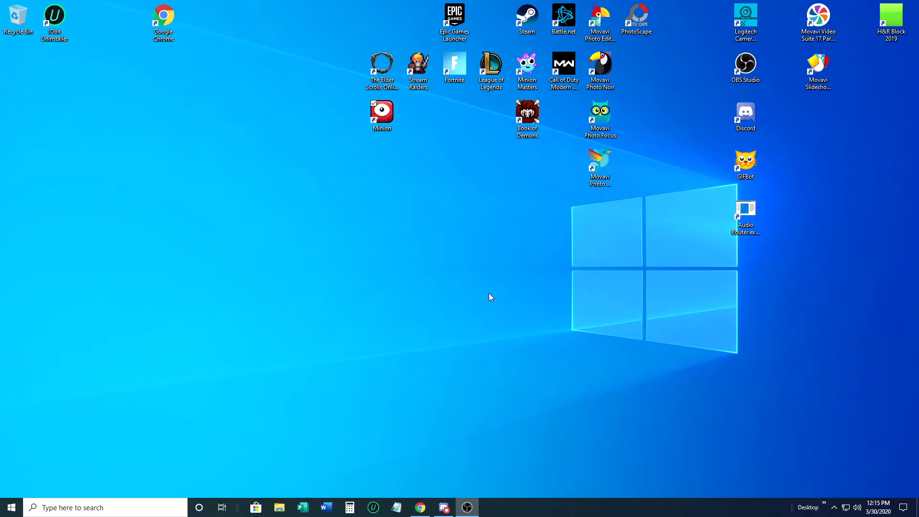
# Try to place a desktop shortcut for the recently added Minion app
pyautogui.click(12, 507)
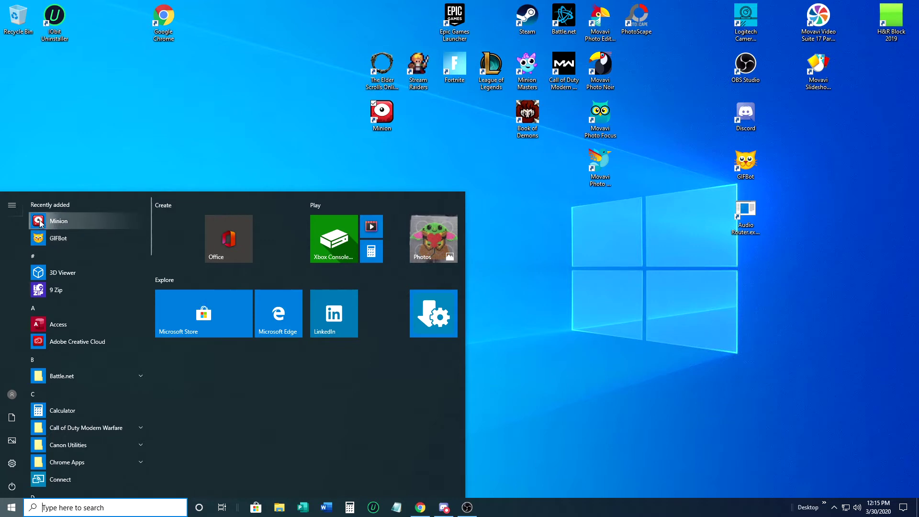
pyautogui.moveTo(40, 223); pyautogui.dragTo(332, 125)
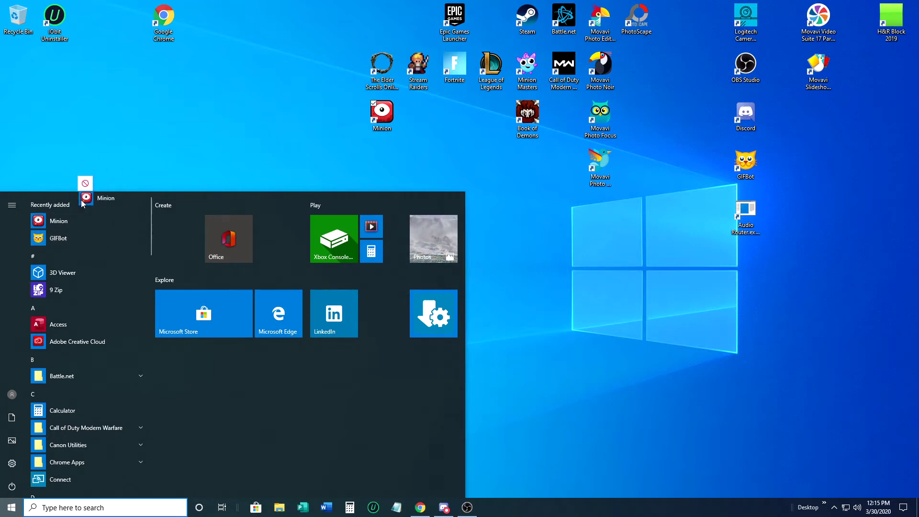
pyautogui.click(335, 177)
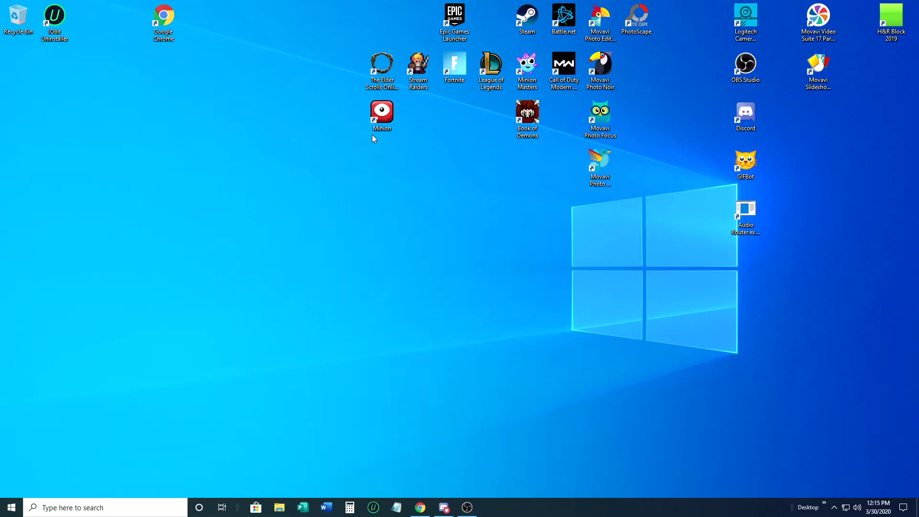
# Launch Minion from its desktop shortcut and select Elder Scrolls Online as the game
pyautogui.click(381, 116)
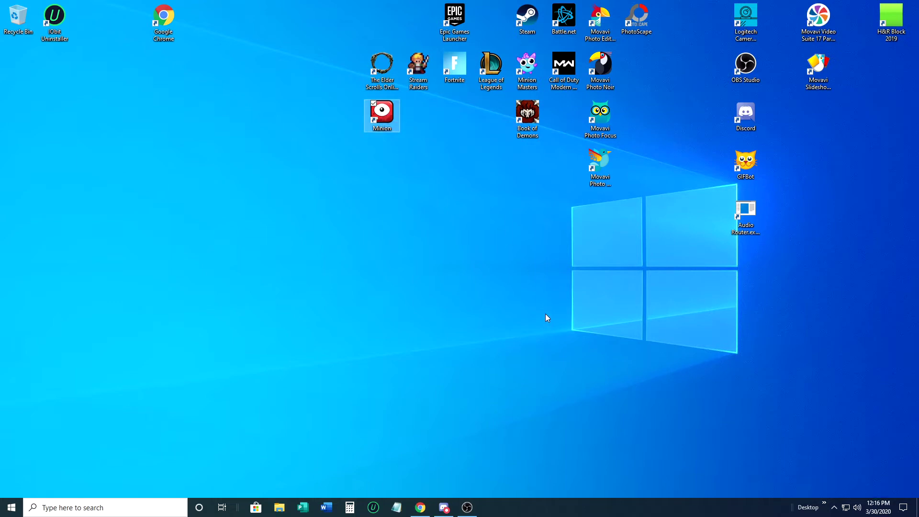
pyautogui.press('Return')
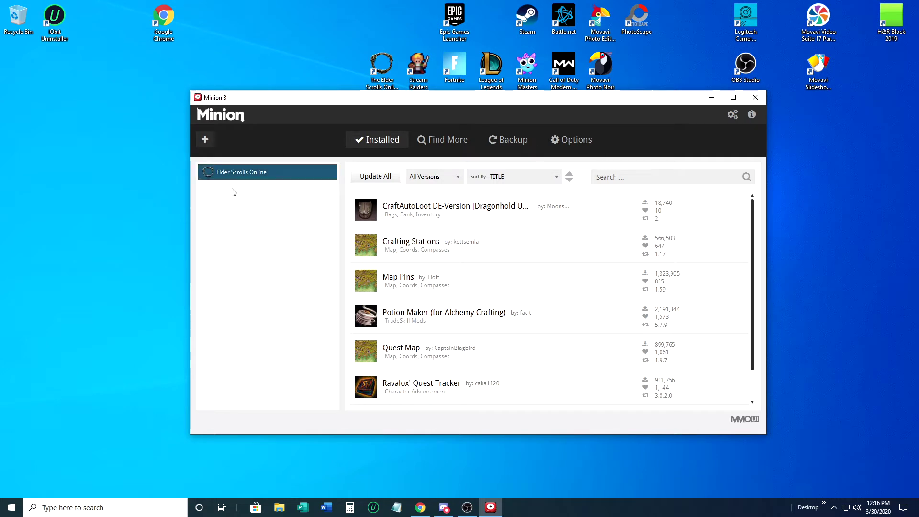
pyautogui.click(259, 176)
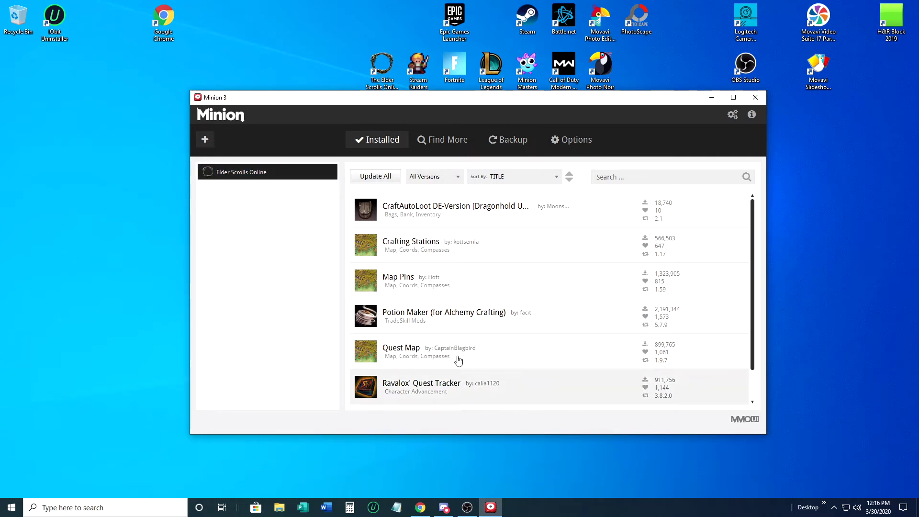
# Browse the game AddOn folder path to Documents, Elder Scrolls Online, live, AddOns, and cancel without selecting a folder
pyautogui.click(574, 143)
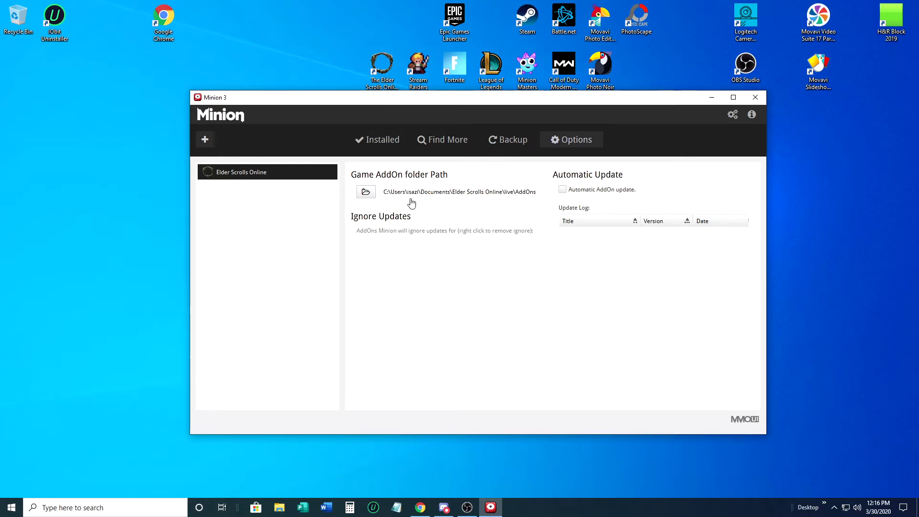
pyautogui.click(365, 193)
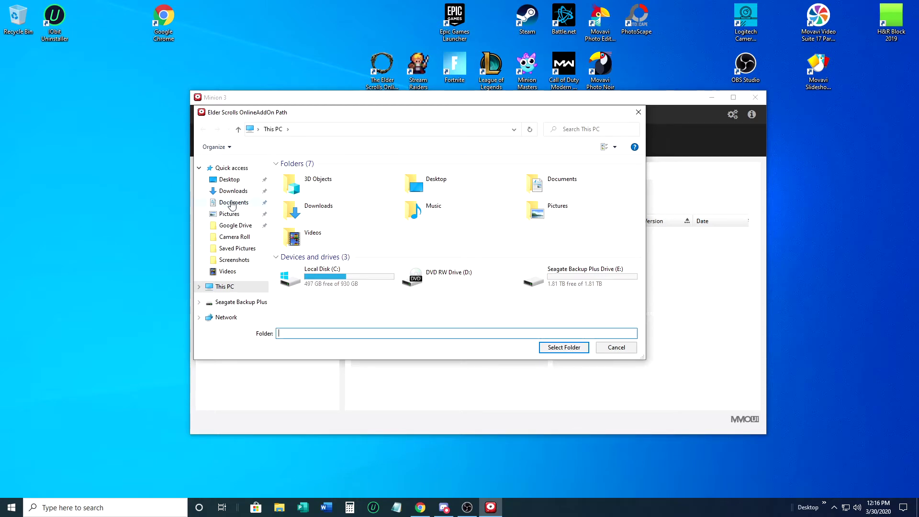
pyautogui.moveTo(347, 117); pyautogui.dragTo(379, 210)
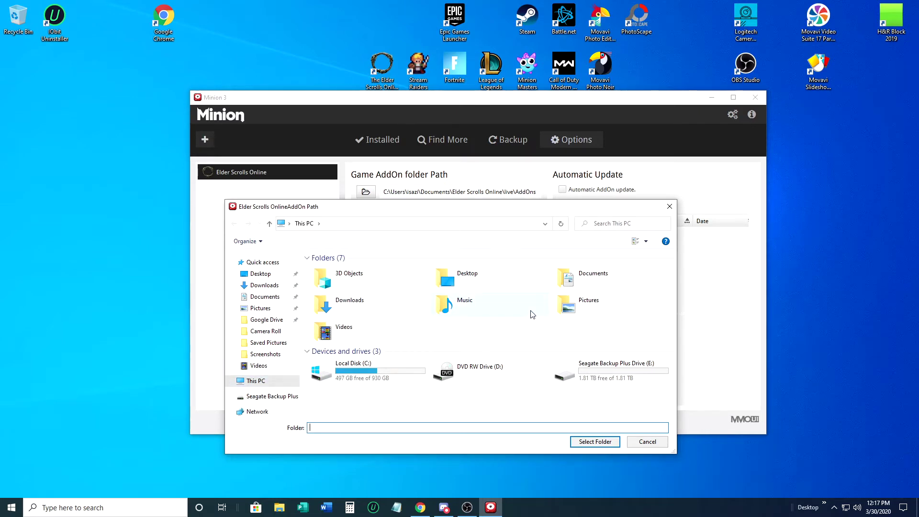
pyautogui.click(262, 297)
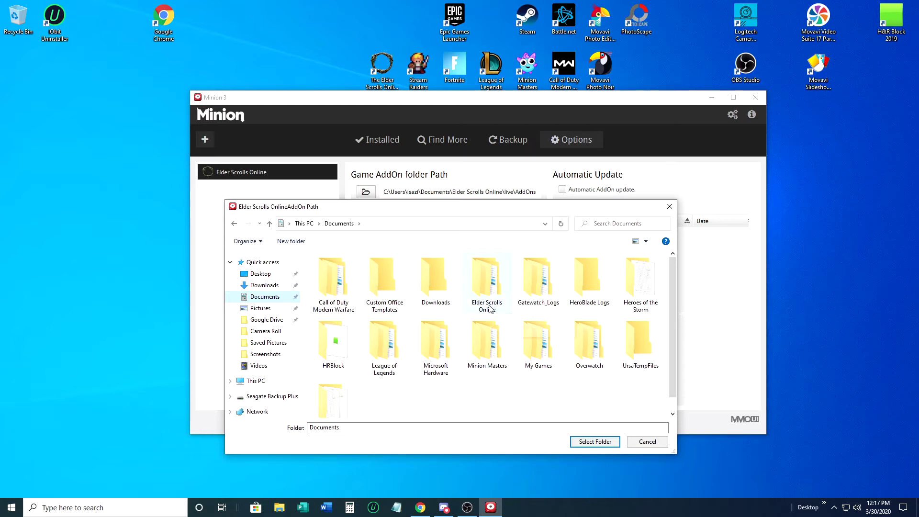
pyautogui.doubleClick(483, 282)
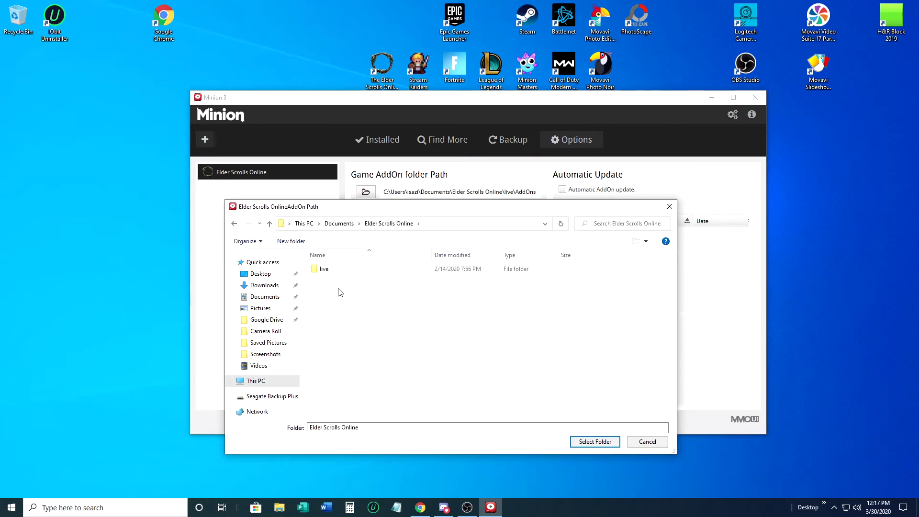
pyautogui.doubleClick(323, 269)
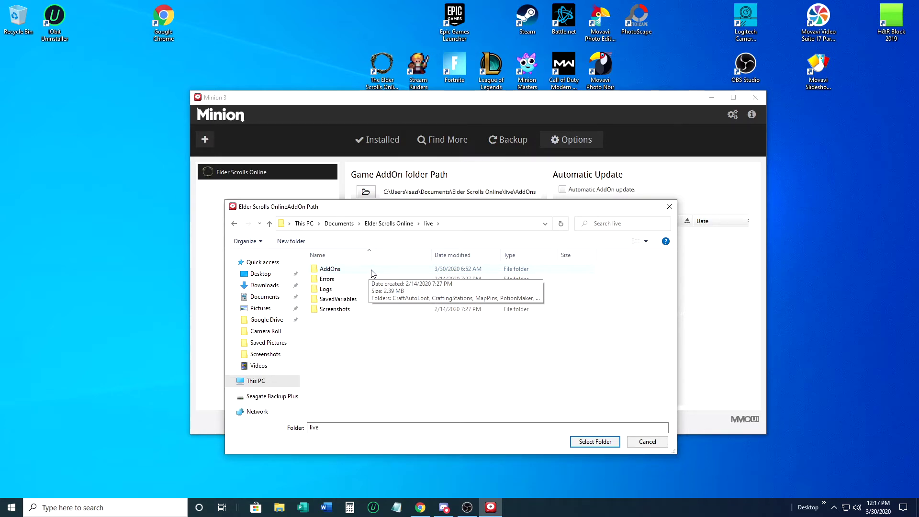
pyautogui.doubleClick(340, 270)
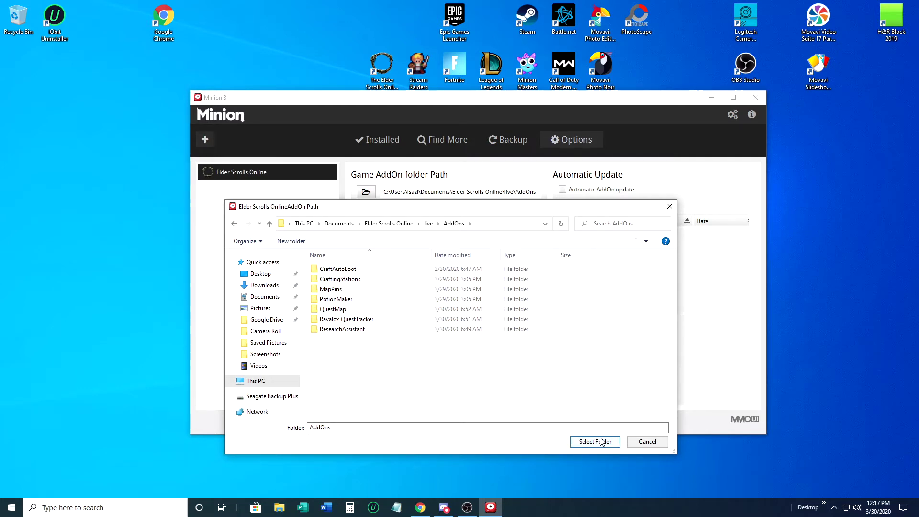
pyautogui.click(649, 441)
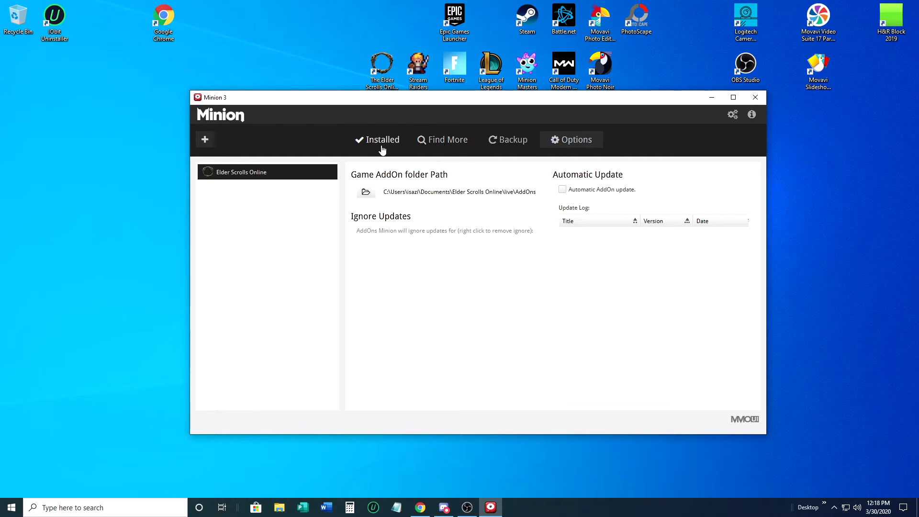
# View the catalogue of available add-ons, the installed add-ons and the backup and restore options
pyautogui.click(442, 139)
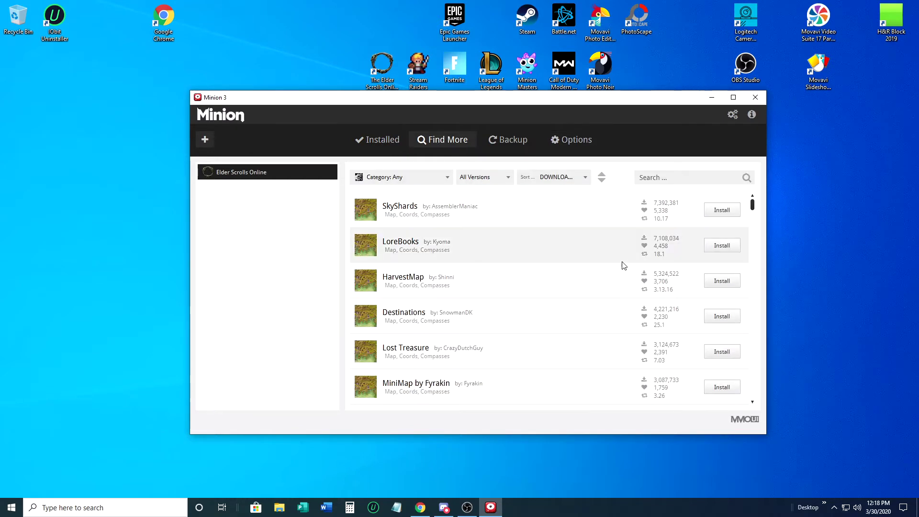
pyautogui.click(376, 139)
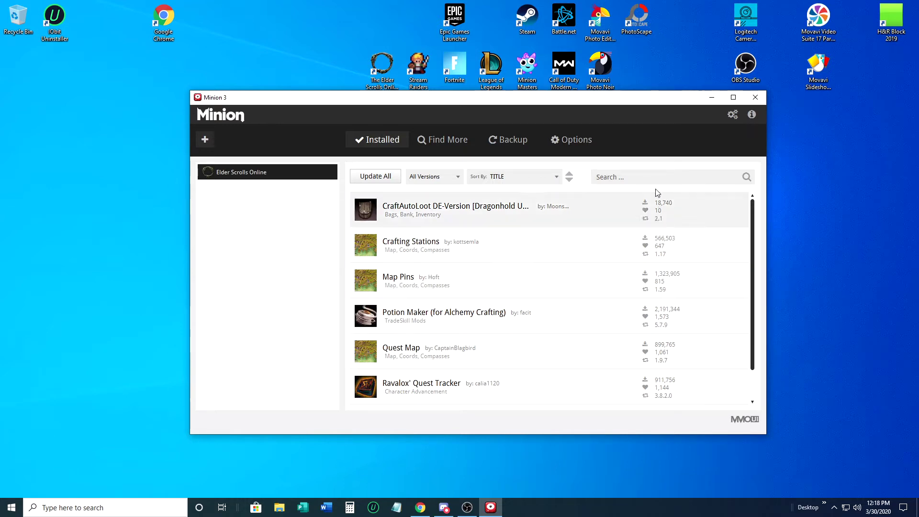
pyautogui.click(509, 140)
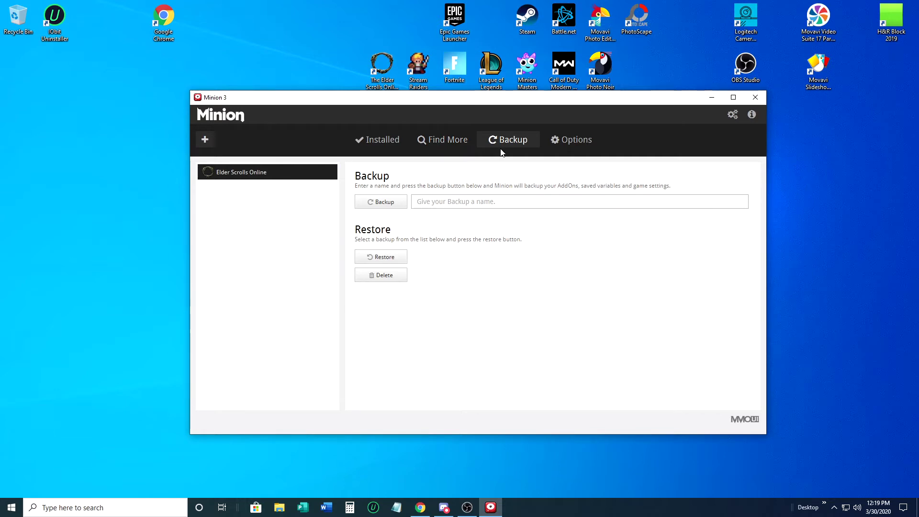
# Search the catalogue of available add-ons for "thie" and look through the matching entries
pyautogui.click(445, 143)
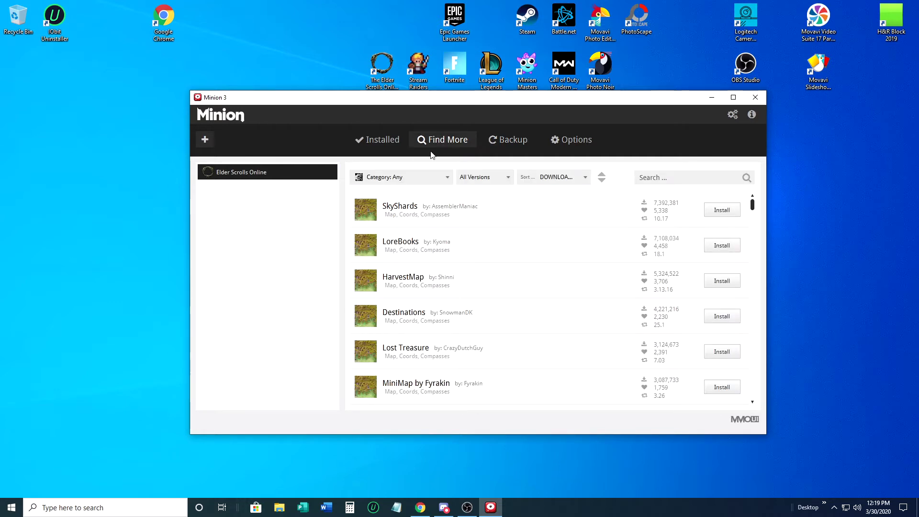
pyautogui.click(652, 182)
pyautogui.write('th')
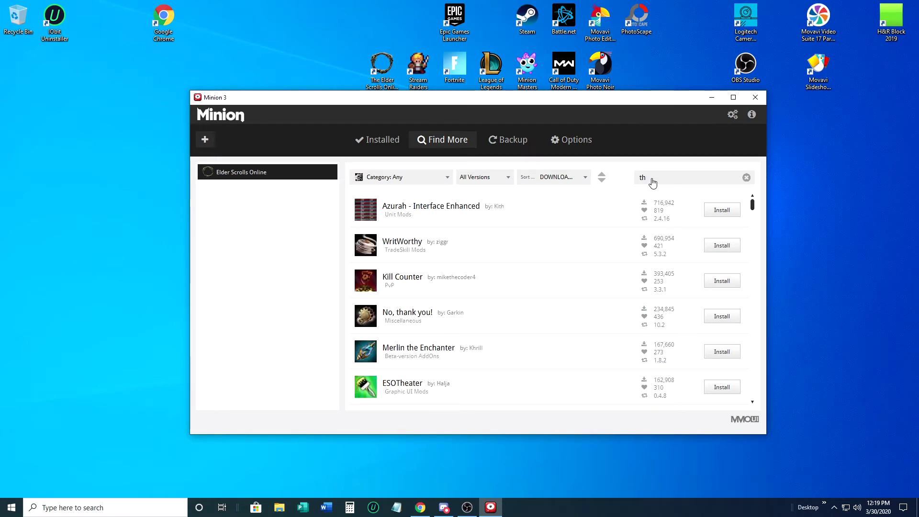
pyautogui.write('ie')
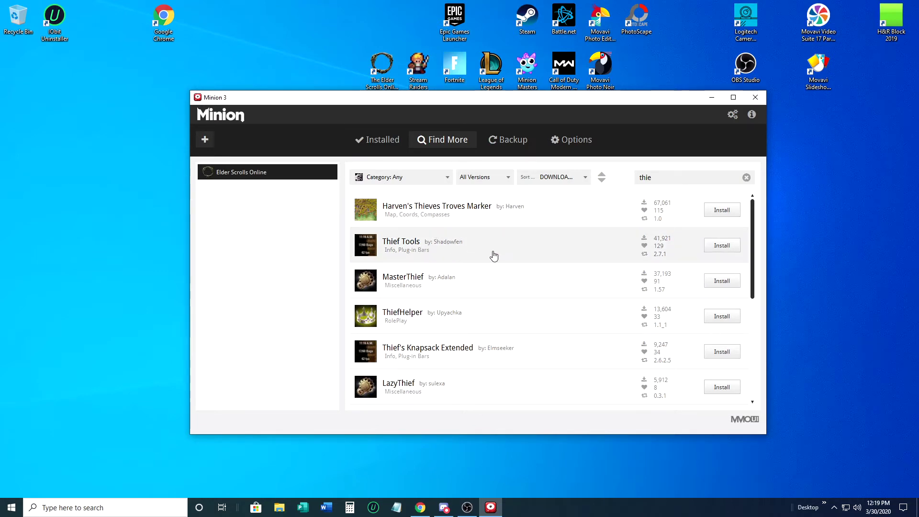
pyautogui.scroll(-1, 498, 263)
pyautogui.scroll(-3, 500, 269)
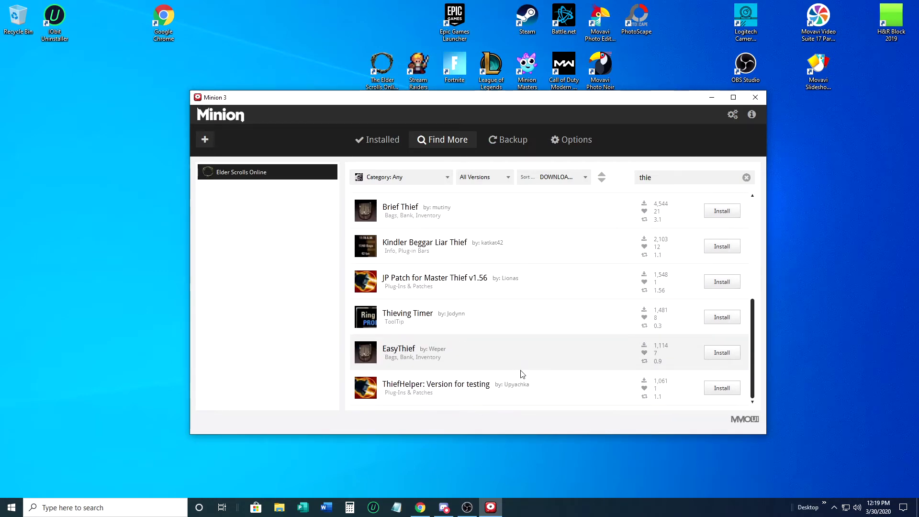
pyautogui.scroll(4, 543, 393)
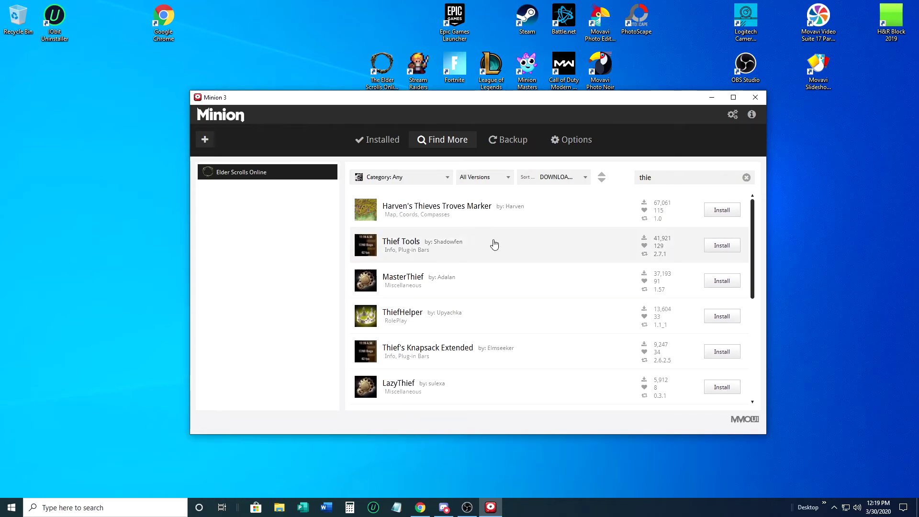
# Examine the description and map picture of the Harven's Thieves Troves Marker add-on, and close its details
pyautogui.click(423, 218)
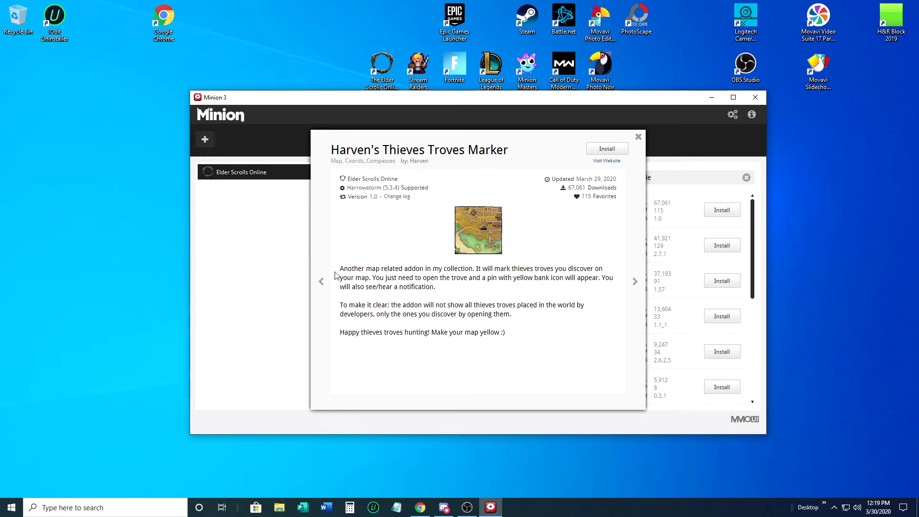
pyautogui.click(480, 221)
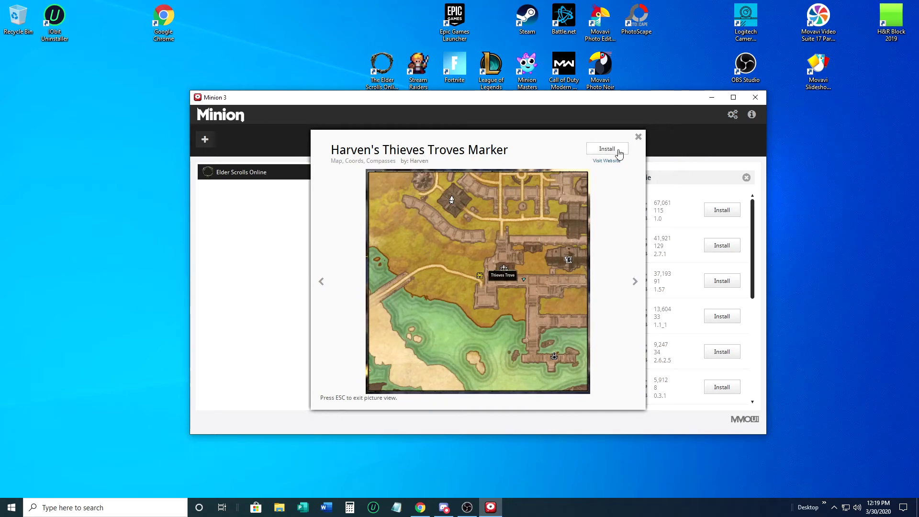
pyautogui.click(637, 137)
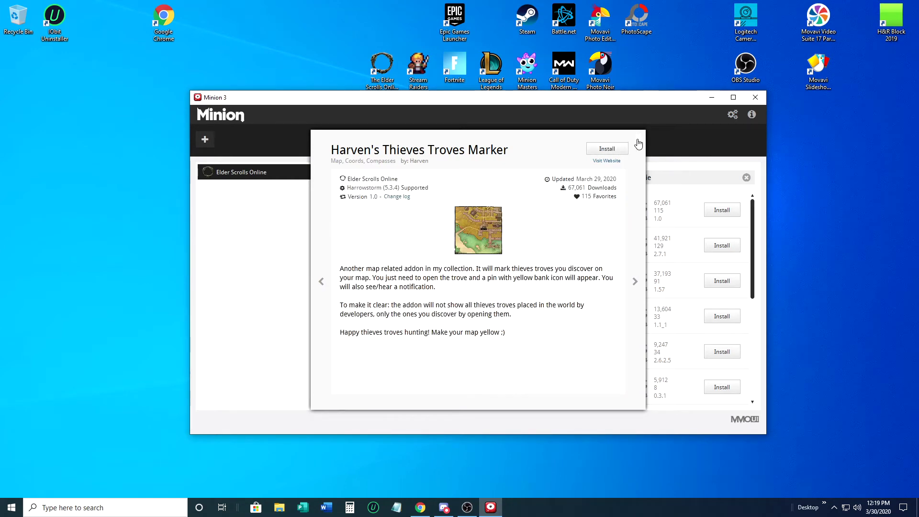
pyautogui.click(638, 136)
pyautogui.click(429, 213)
pyautogui.click(638, 137)
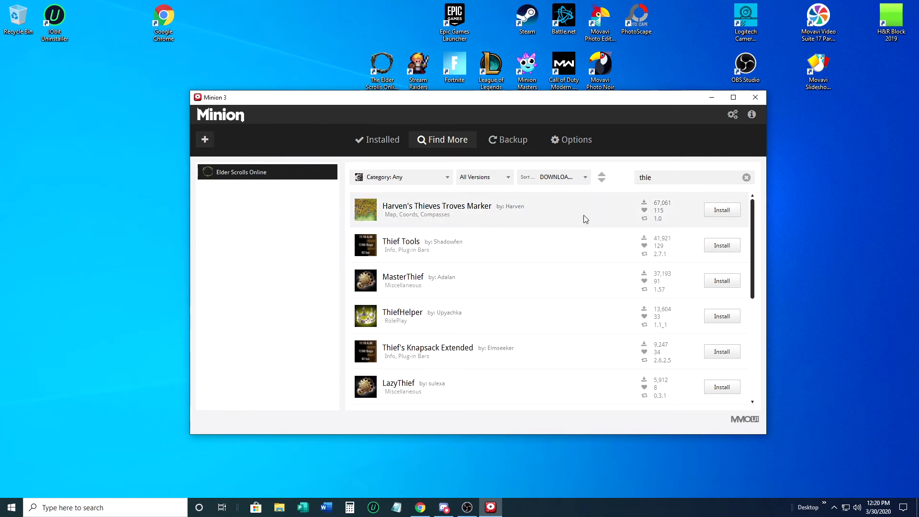
# Review the list of installed Elder Scrolls Online add-ons from beginning to end
pyautogui.click(387, 149)
pyautogui.scroll(-1, 545, 267)
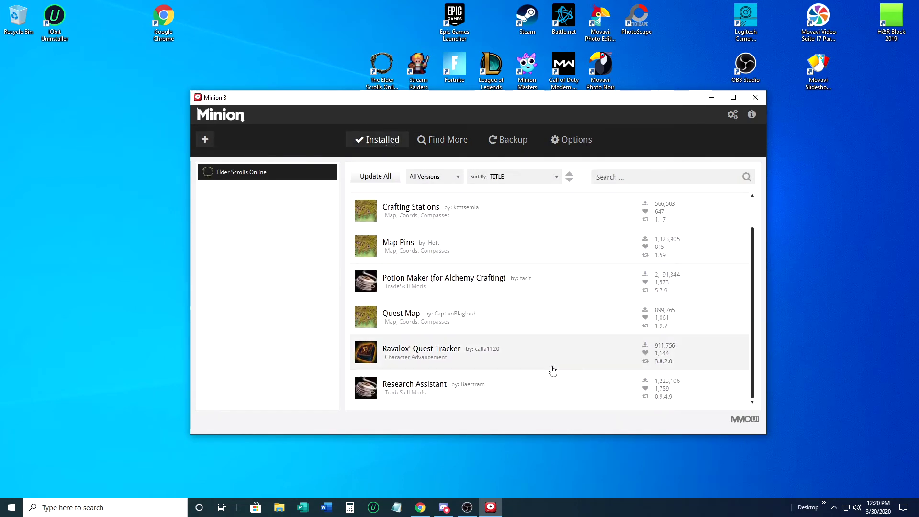
pyautogui.scroll(1, 553, 371)
pyautogui.scroll(-1, 512, 268)
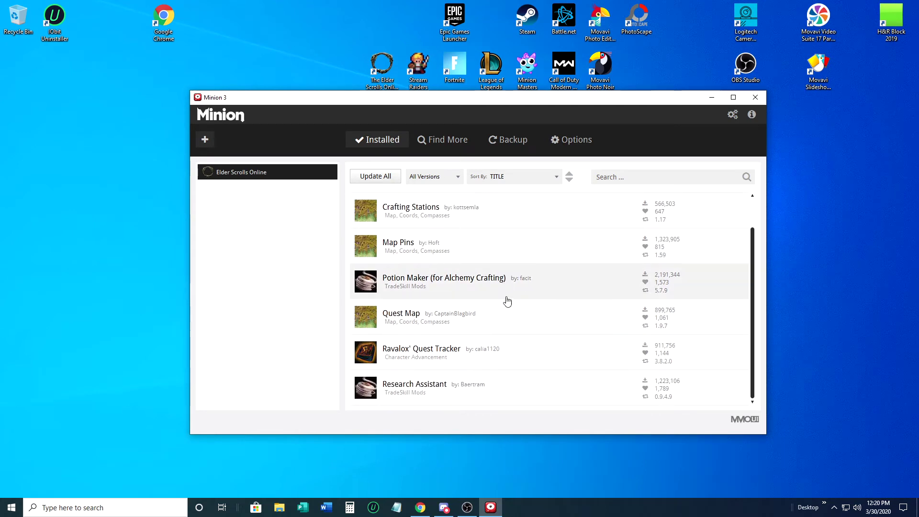
pyautogui.scroll(1, 538, 378)
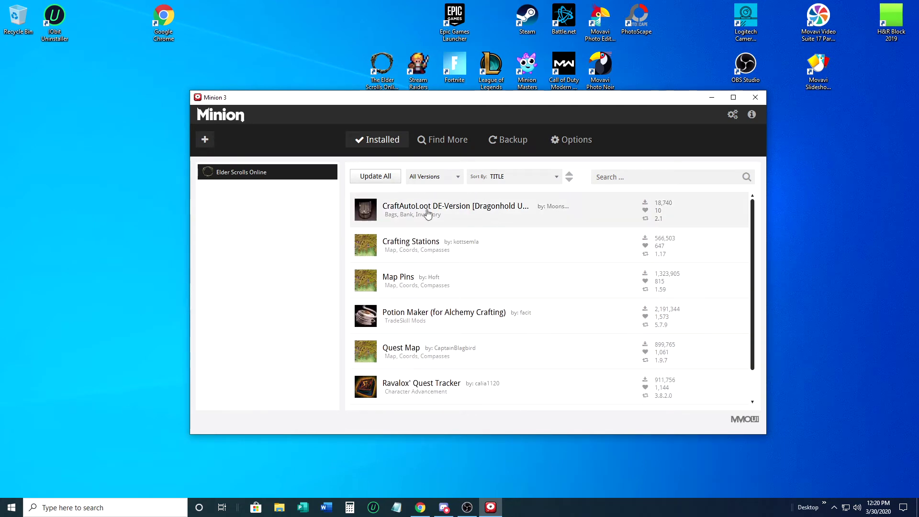
pyautogui.scroll(-1, 519, 356)
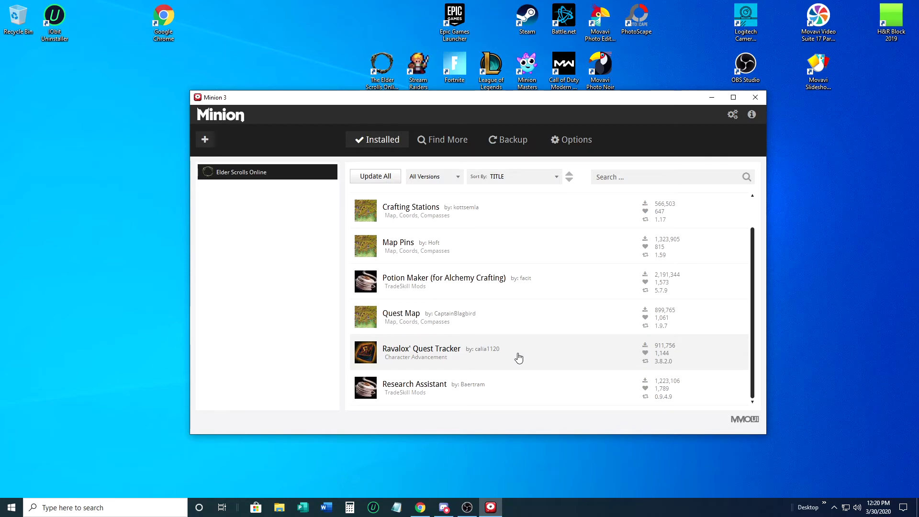
pyautogui.scroll(1, 517, 359)
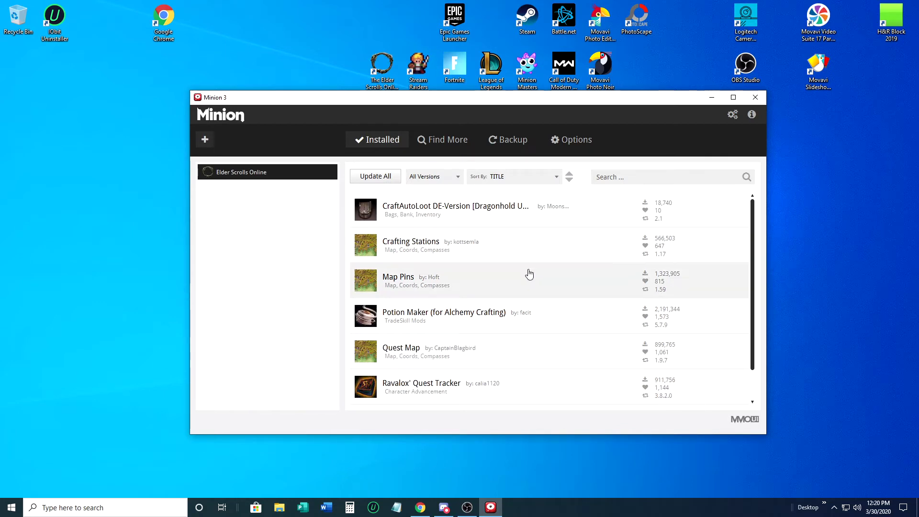
pyautogui.scroll(-1, 512, 304)
pyautogui.scroll(1, 512, 299)
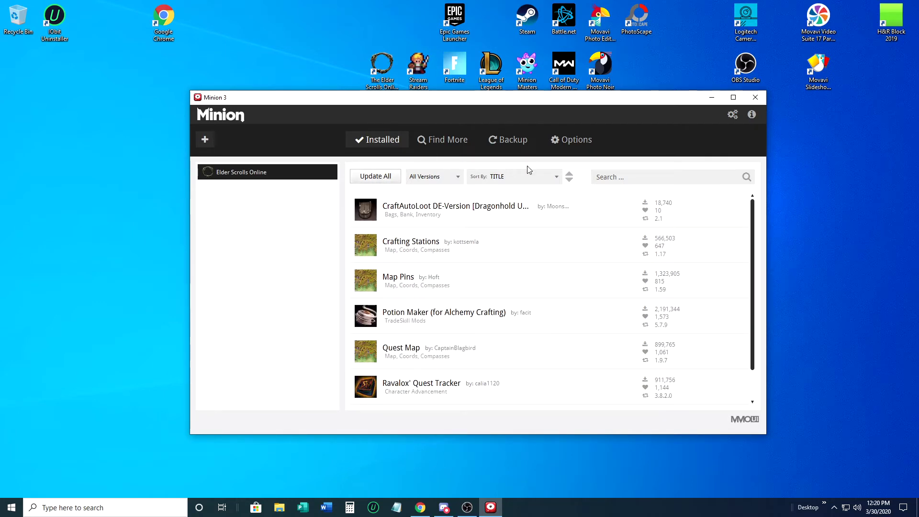
# Return to the catalogue of available add-ons and clear the "thie" search text
pyautogui.click(631, 179)
pyautogui.write('thie')
pyautogui.click(445, 139)
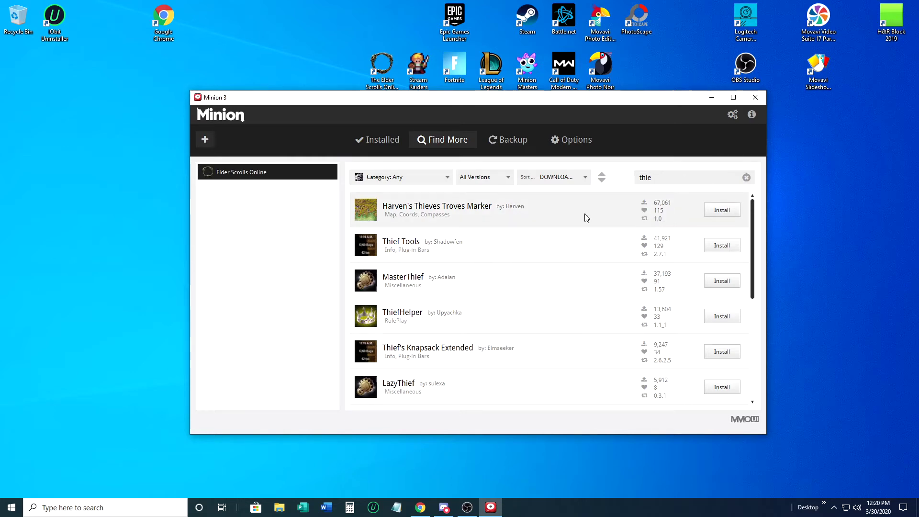
pyautogui.press('BackSpace')
pyautogui.press('BackSpace')
pyautogui.press('BackSpace')
pyautogui.press('BackSpace')
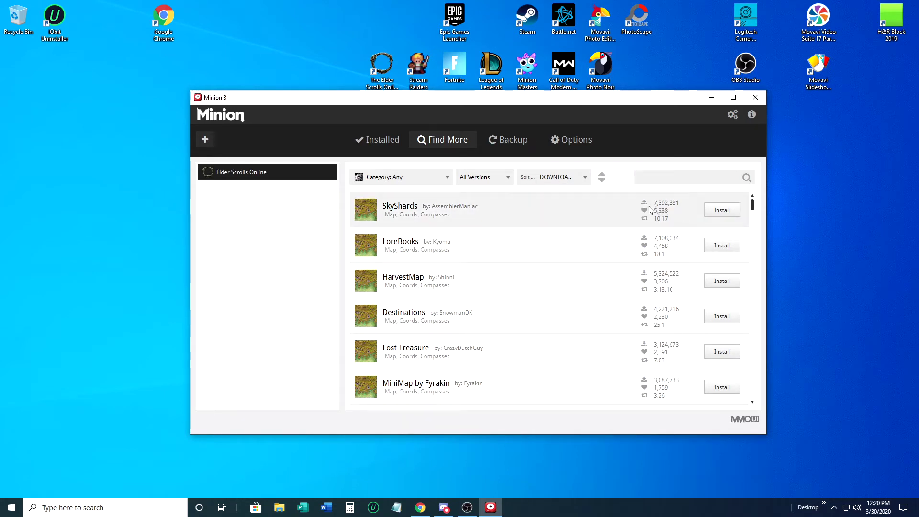
# Check the sort options and the top entries of the add-on catalogue, and return to the installed add-ons
pyautogui.click(562, 178)
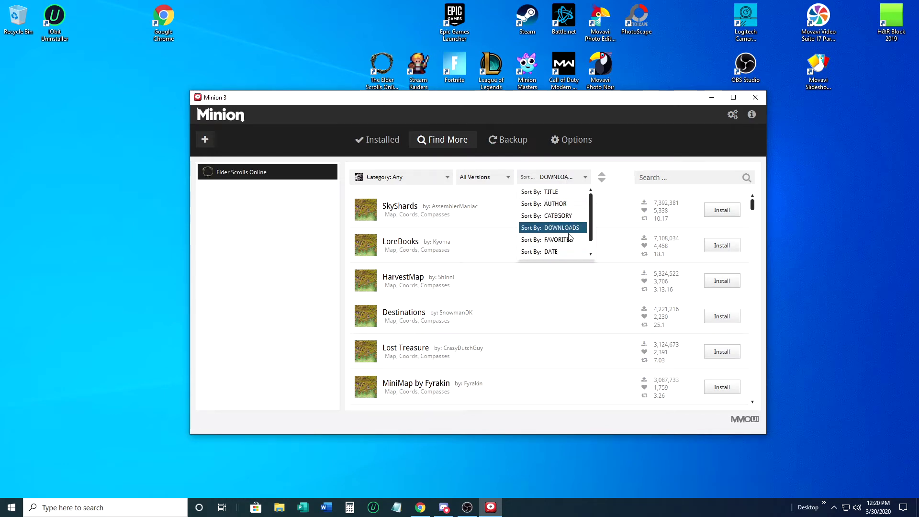
pyautogui.click(598, 213)
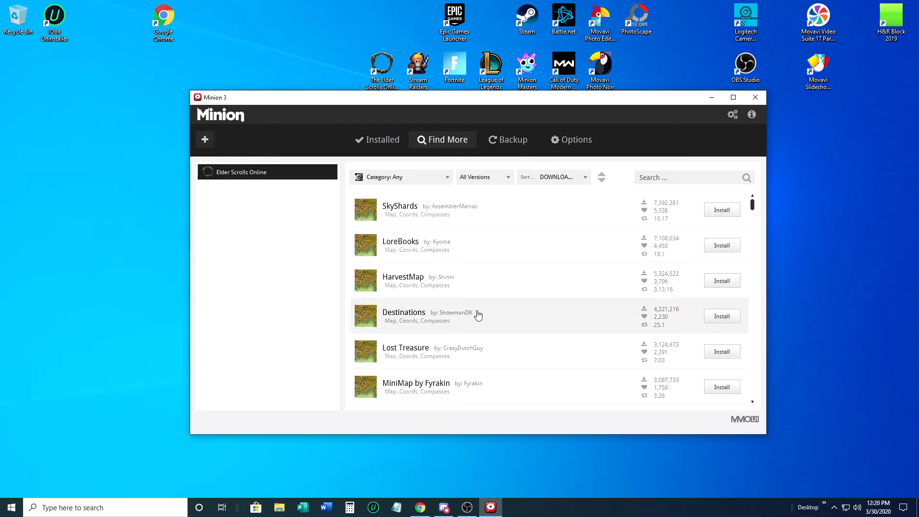
pyautogui.scroll(-1, 477, 314)
pyautogui.scroll(1, 477, 314)
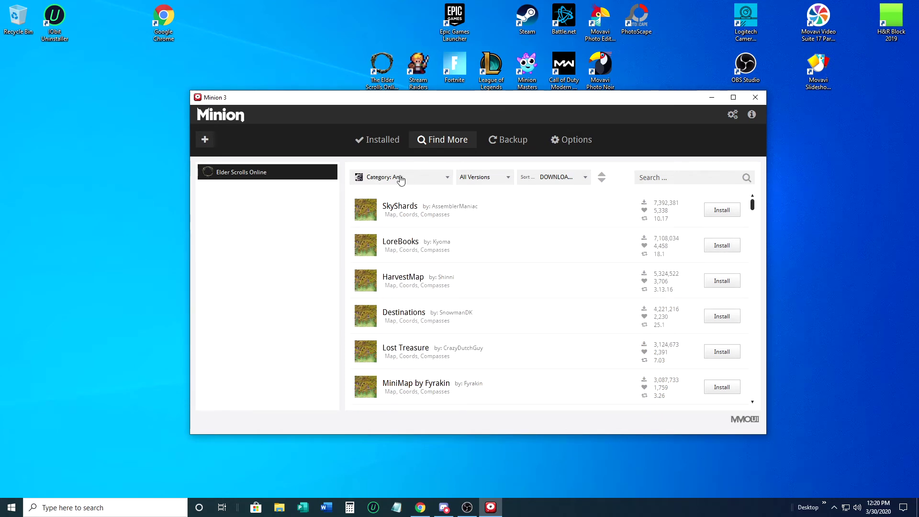
pyautogui.click(378, 139)
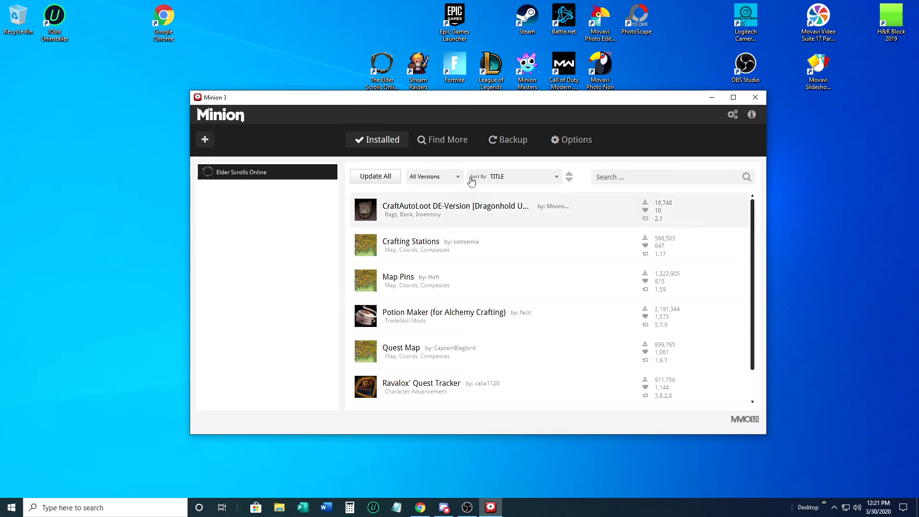
# Minimize Minion, launch The Elder Scrolls Online from the desktop and log in with the account password
pyautogui.click(711, 100)
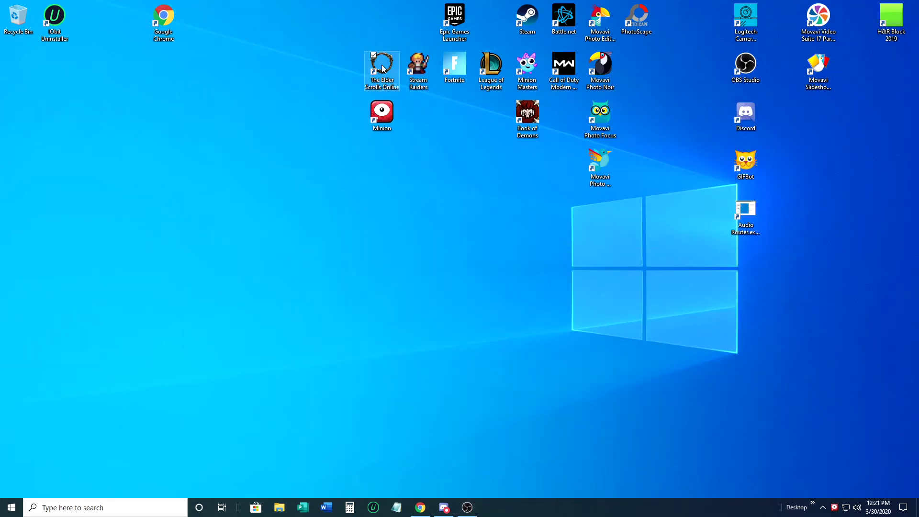
pyautogui.doubleClick(382, 68)
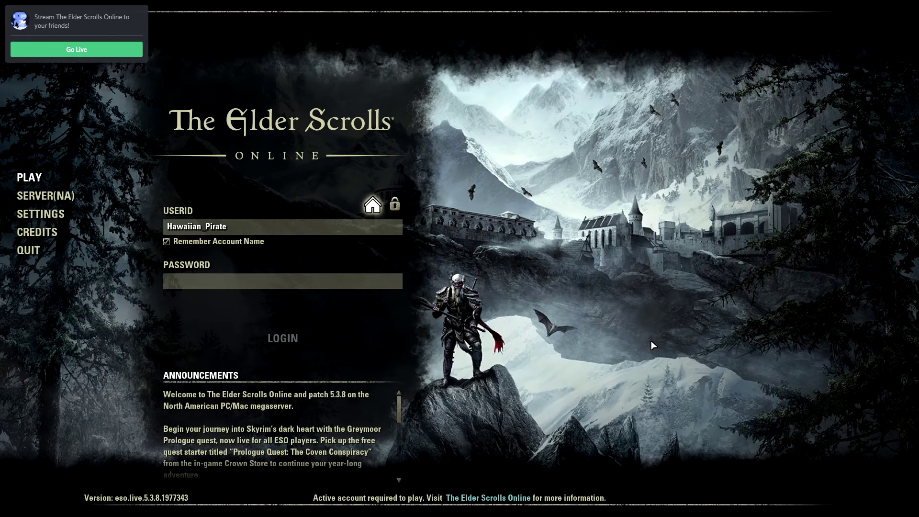
pyautogui.write('******')
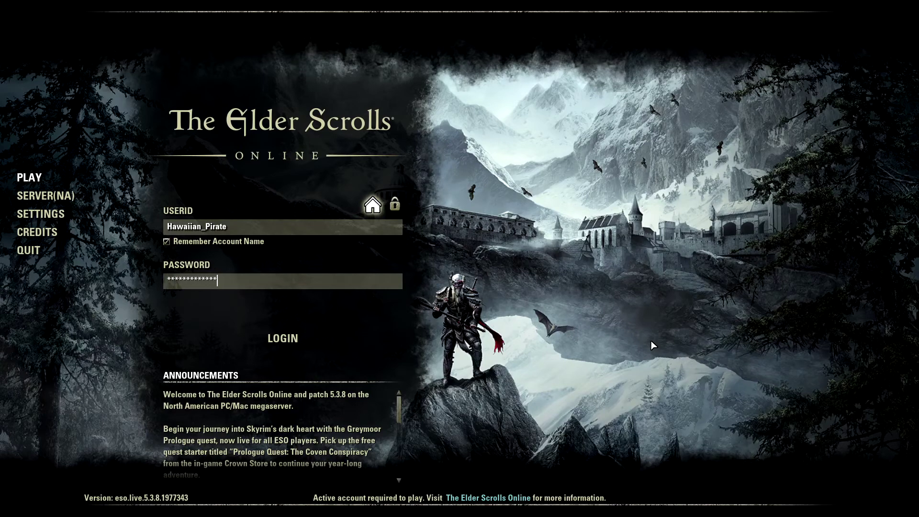
pyautogui.press('Return')
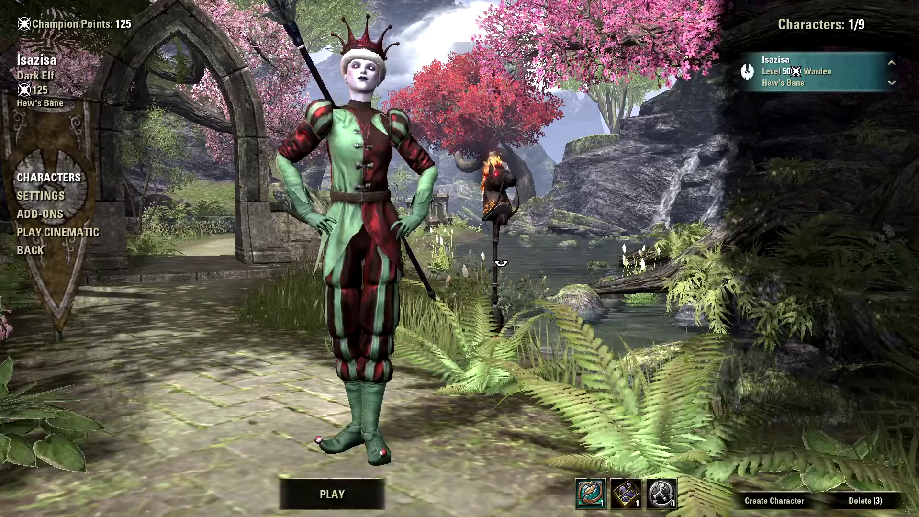
# Open the game's add-on list and switch Allow out of date add-ons off and back on
pyautogui.click(45, 216)
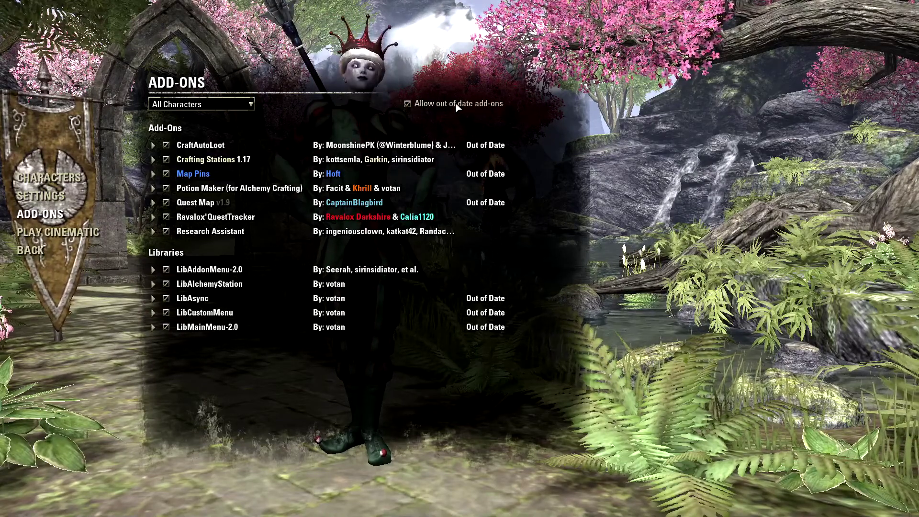
pyautogui.click(407, 104)
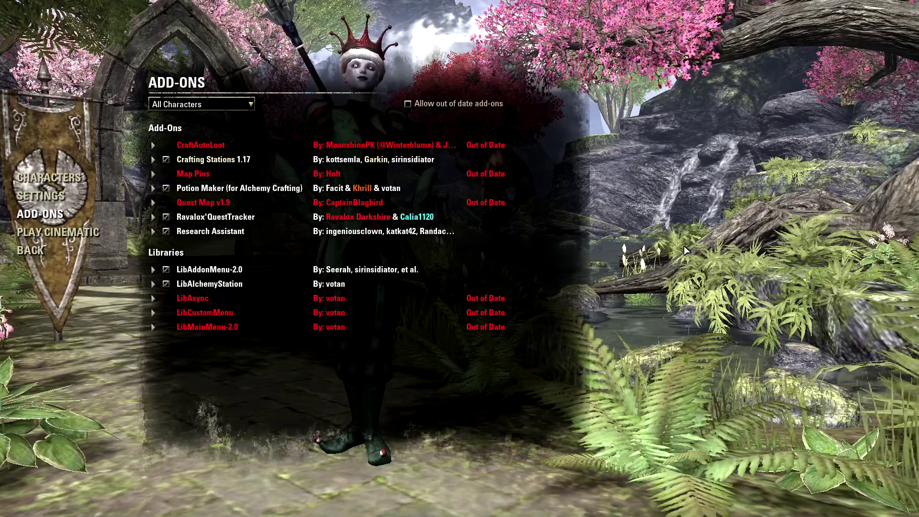
pyautogui.click(407, 104)
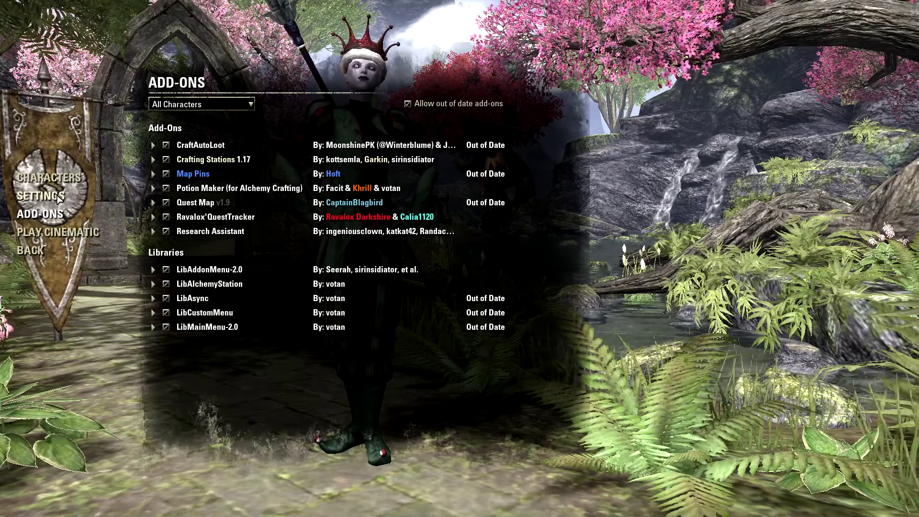
# Return to the character selection and enter the game with the level 50 Warden
pyautogui.click(42, 194)
pyautogui.click(48, 177)
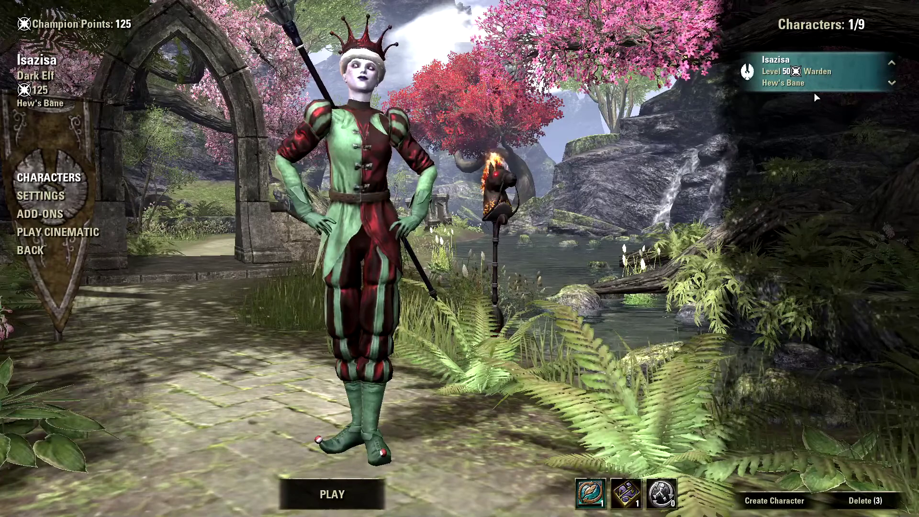
pyautogui.doubleClick(827, 70)
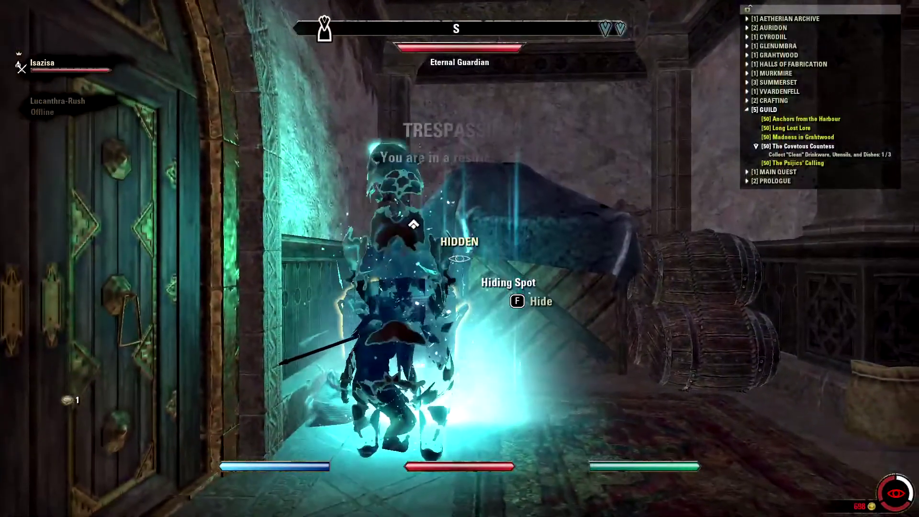
# Move the character to the woven basket and hide in that hiding spot
pyautogui.press('w')
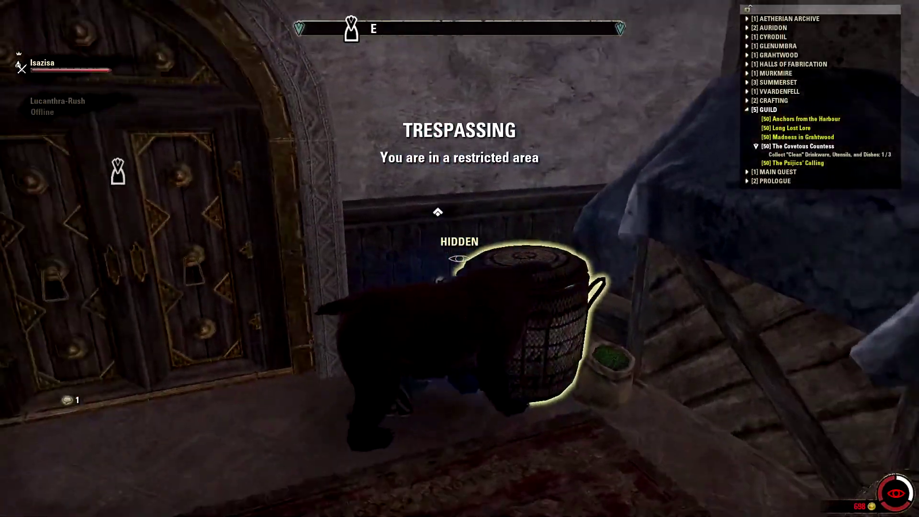
pyautogui.press('w')
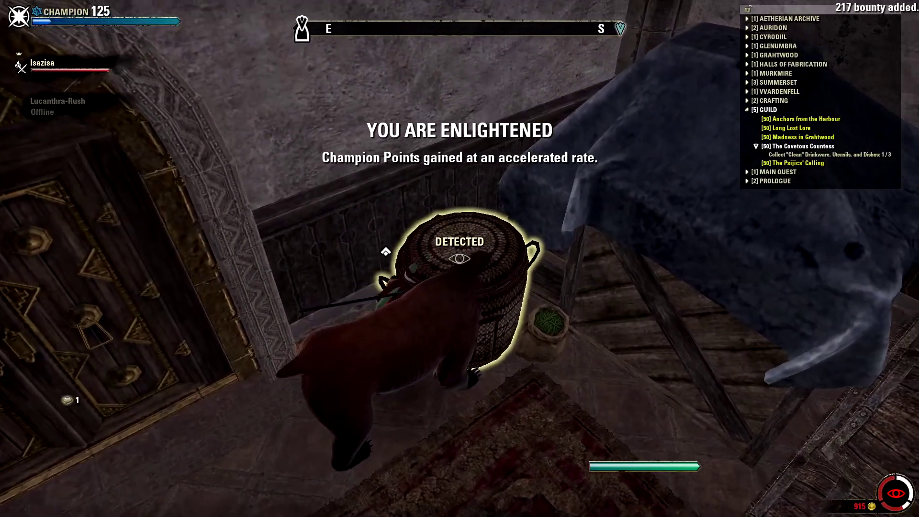
pyautogui.press('w')
pyautogui.press('f')
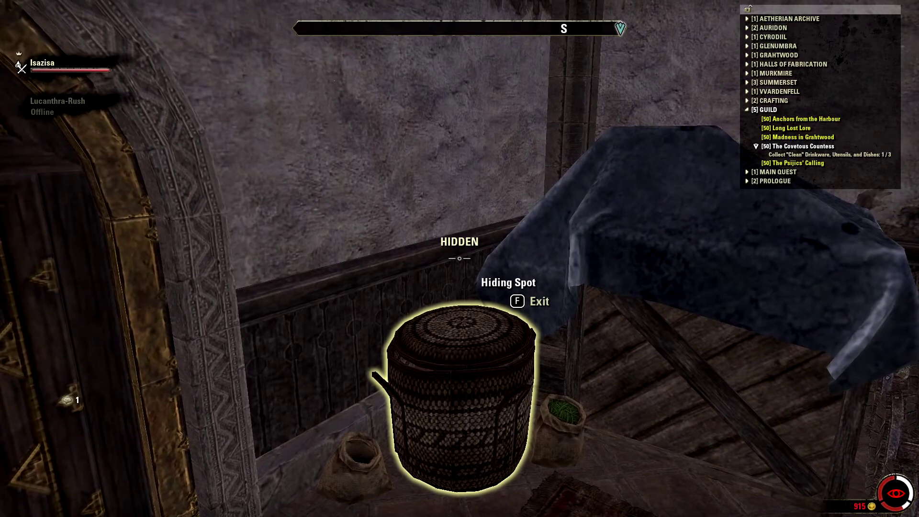
# Free the cursor and examine the Guild quests in the quest tracker, including the details of Long Lost Lore
pyautogui.press('Return')
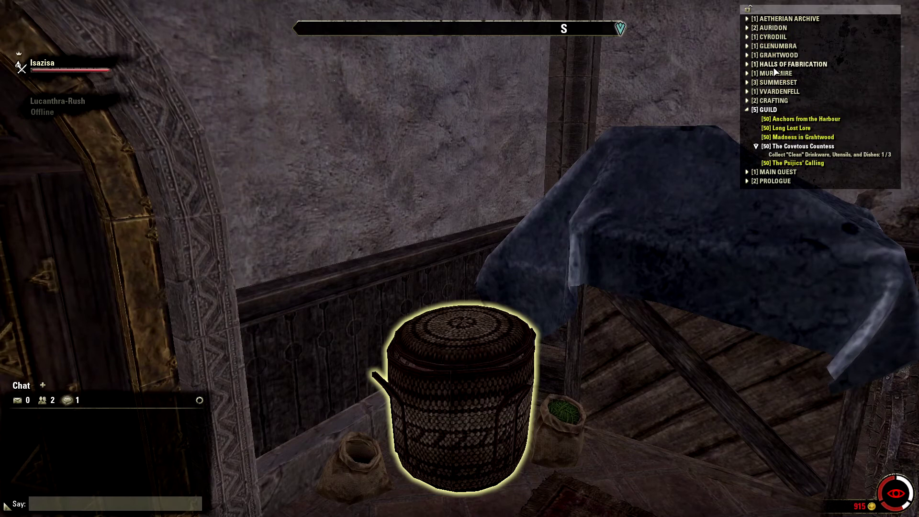
pyautogui.moveTo(767, 155)
pyautogui.press('f')
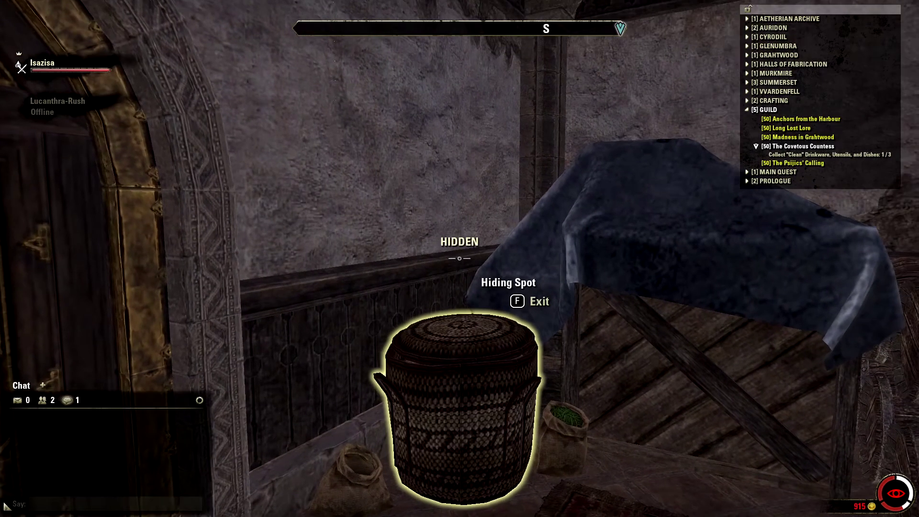
pyautogui.press('Return')
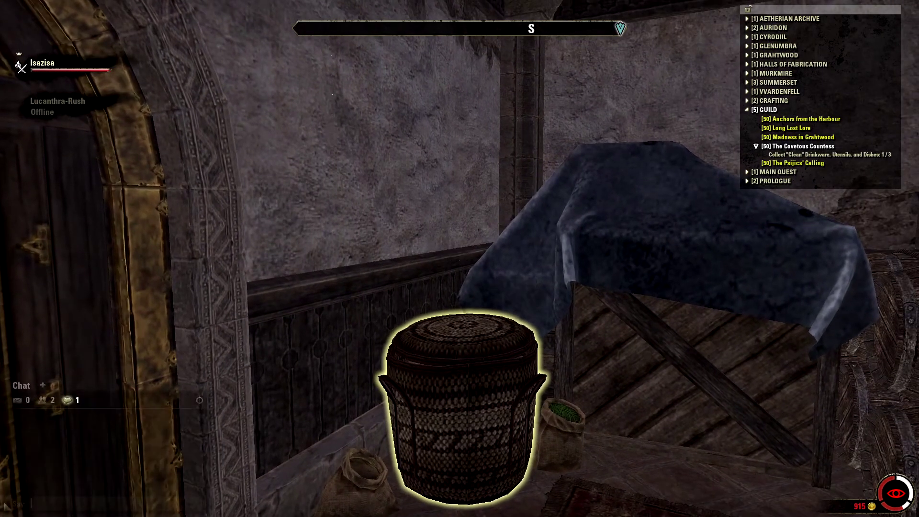
pyautogui.press('Escape')
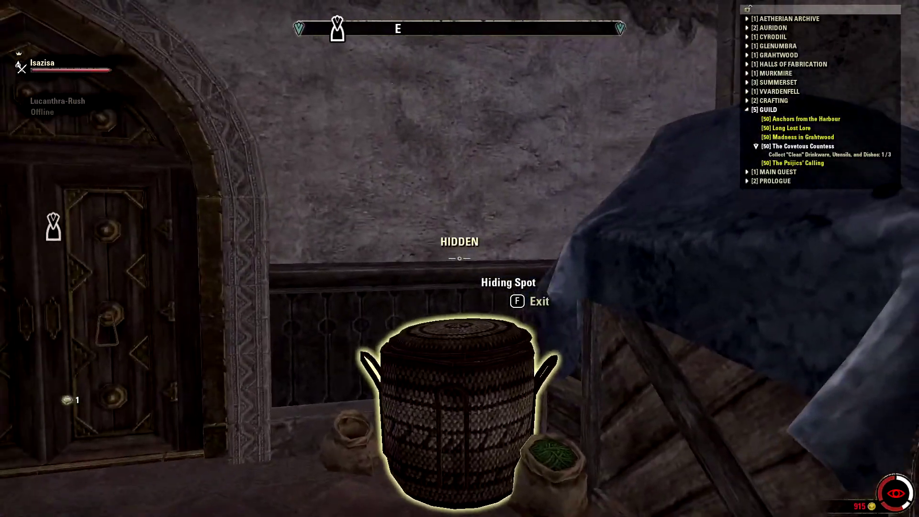
pyautogui.press('Return')
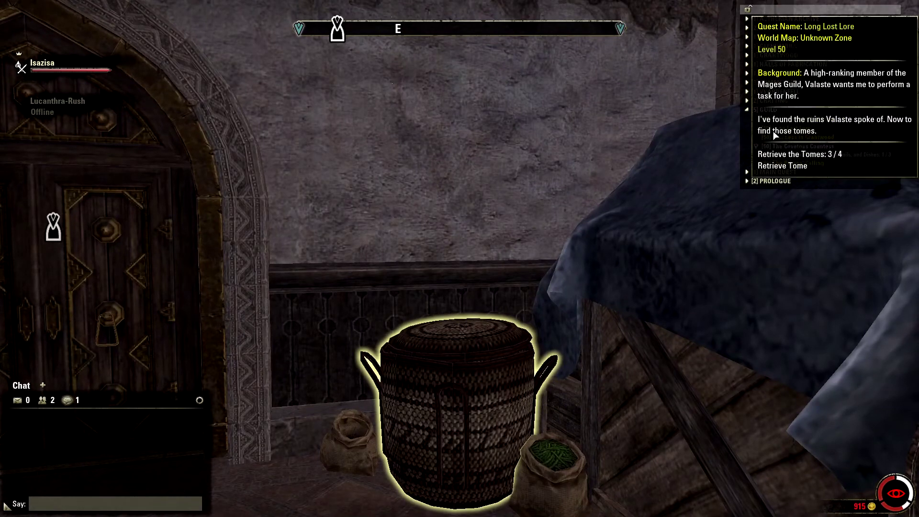
pyautogui.moveTo(842, 142)
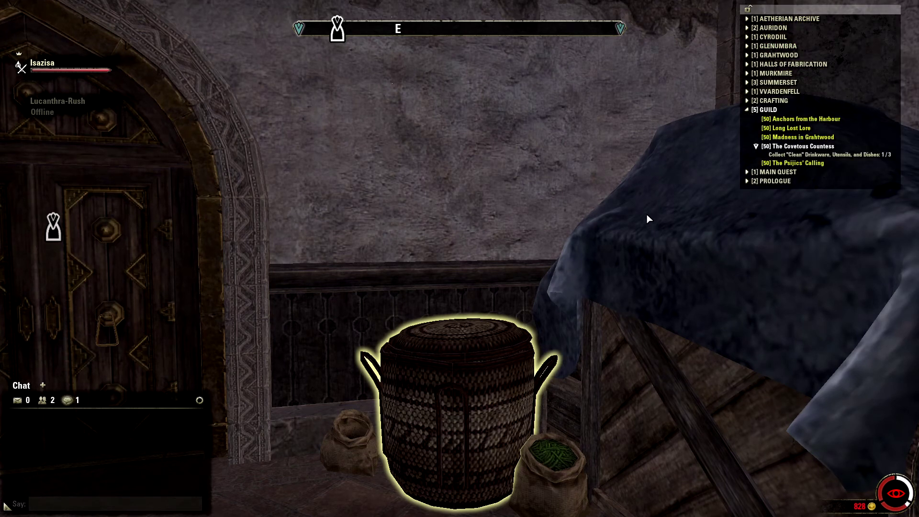
# Open the Abah's Landing map, examine the pin filters and go out to the Hew's Bane map
pyautogui.press('m')
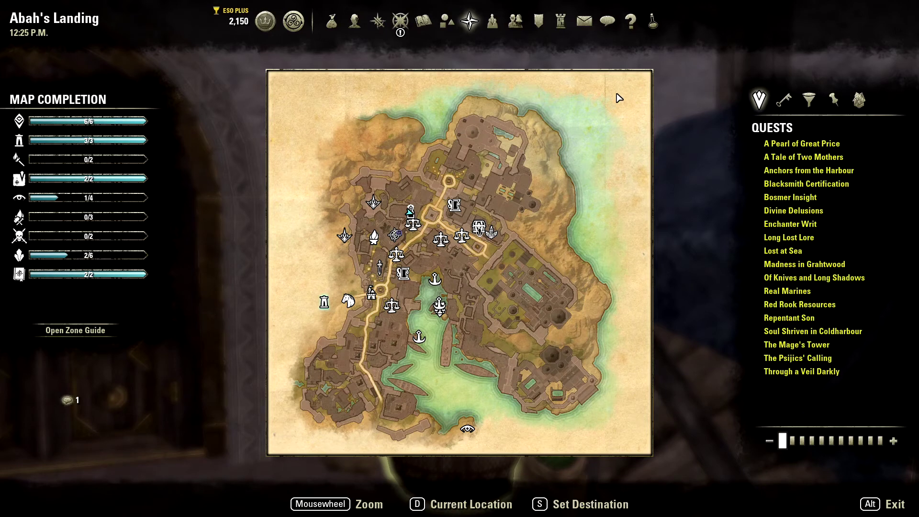
pyautogui.click(810, 101)
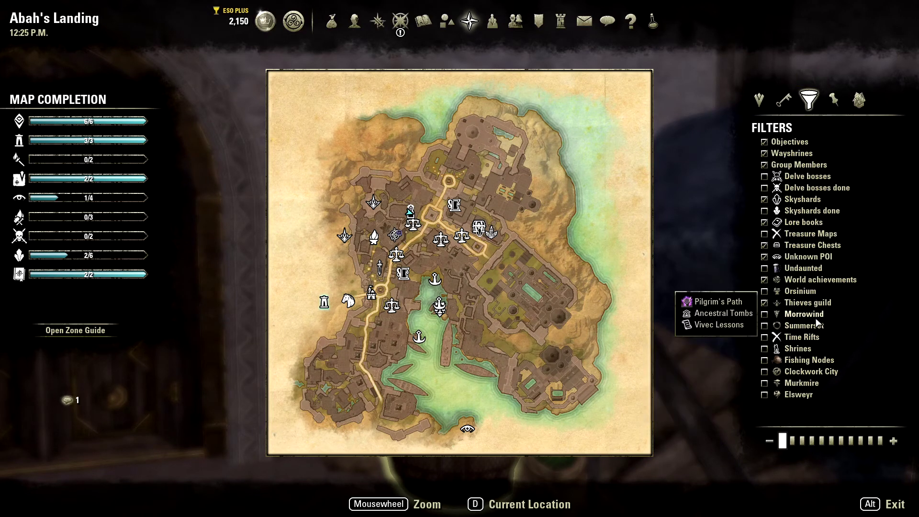
pyautogui.rightClick(517, 267)
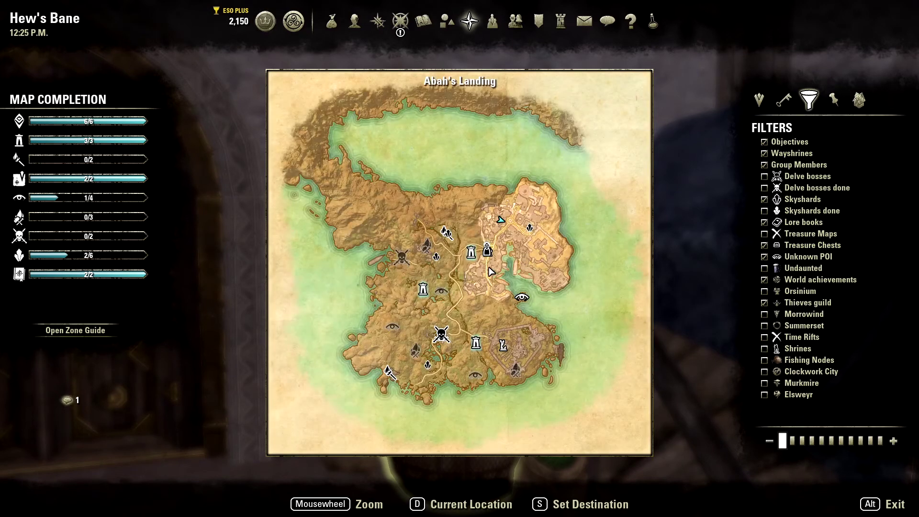
pyautogui.moveTo(530, 231)
# View Abah's Landing again, go back out through Hew's Bane to the Tamriel map, and open a southern zone
pyautogui.click(542, 267)
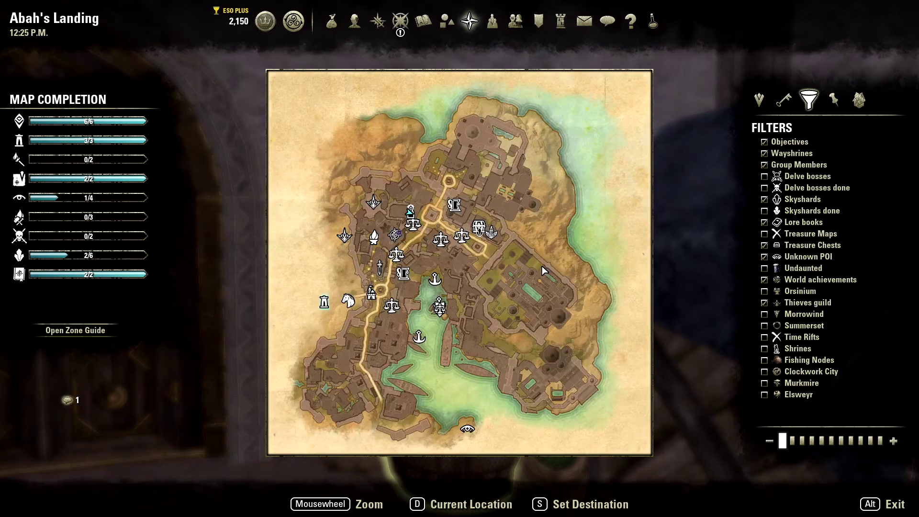
pyautogui.rightClick(541, 265)
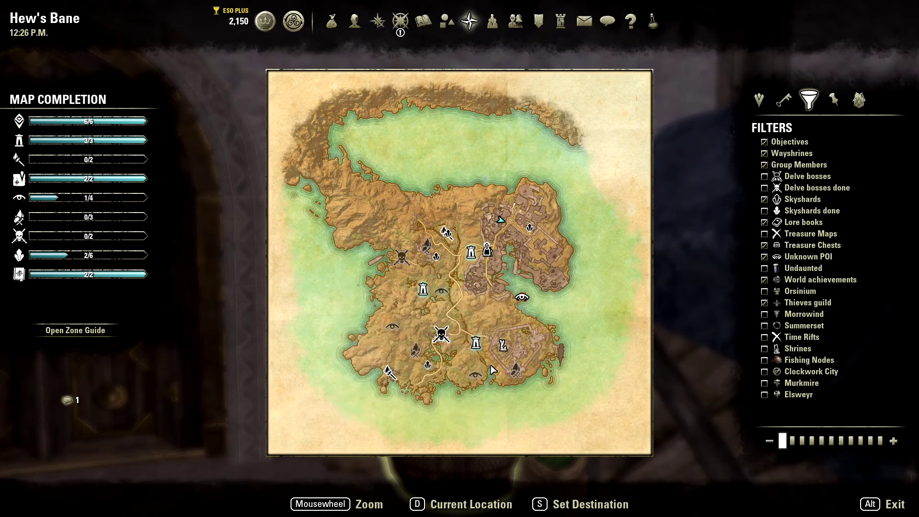
pyautogui.rightClick(499, 279)
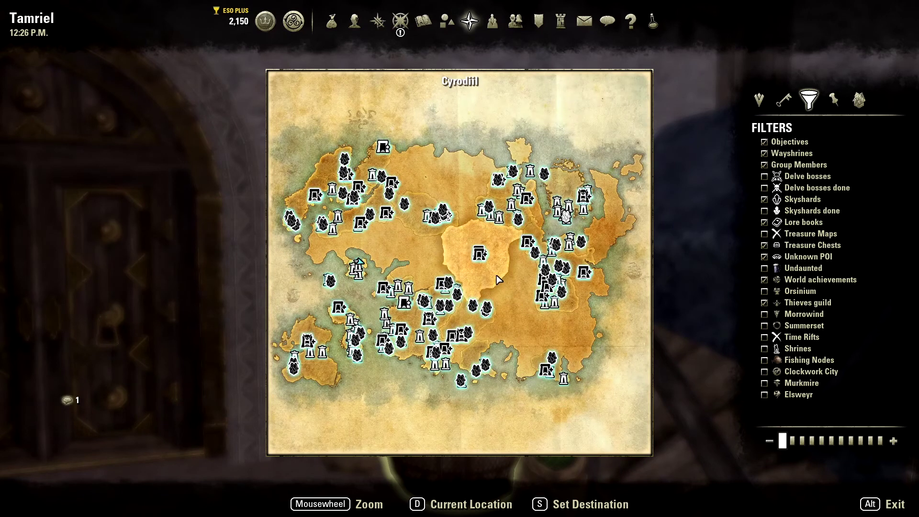
pyautogui.click(422, 351)
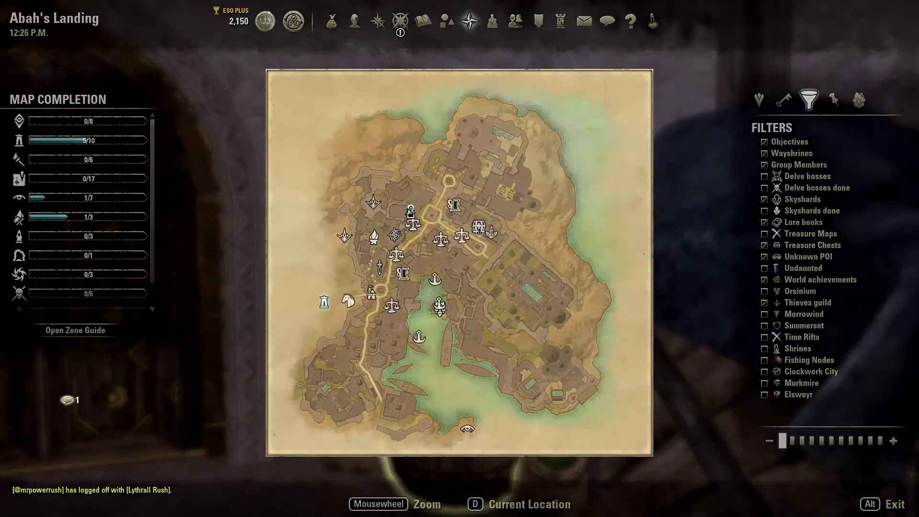
# Leave the Abah's Landing map and quit The Elder Scrolls Online to the desktop
pyautogui.press('alt')
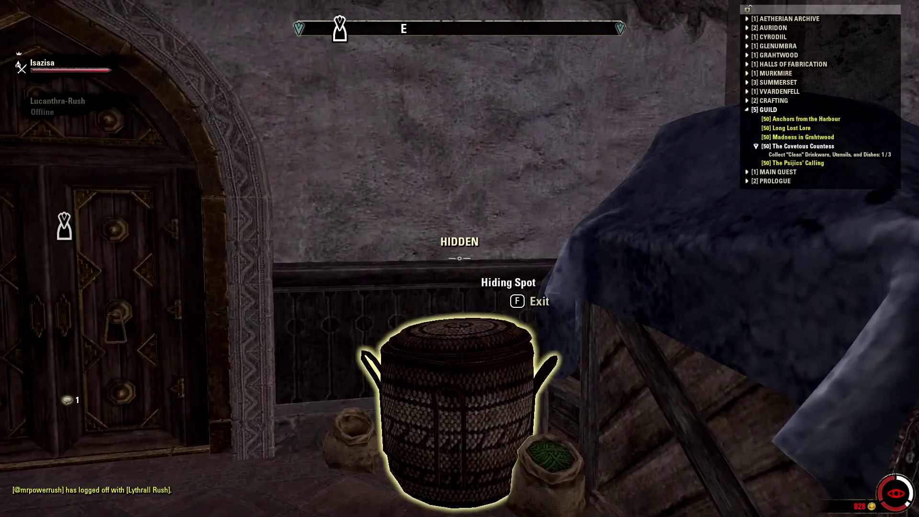
pyautogui.press('Escape')
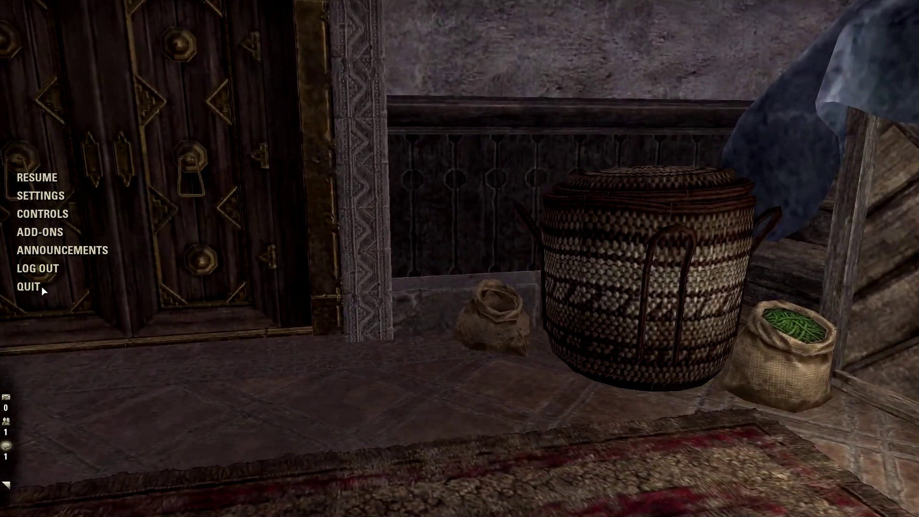
pyautogui.click(42, 286)
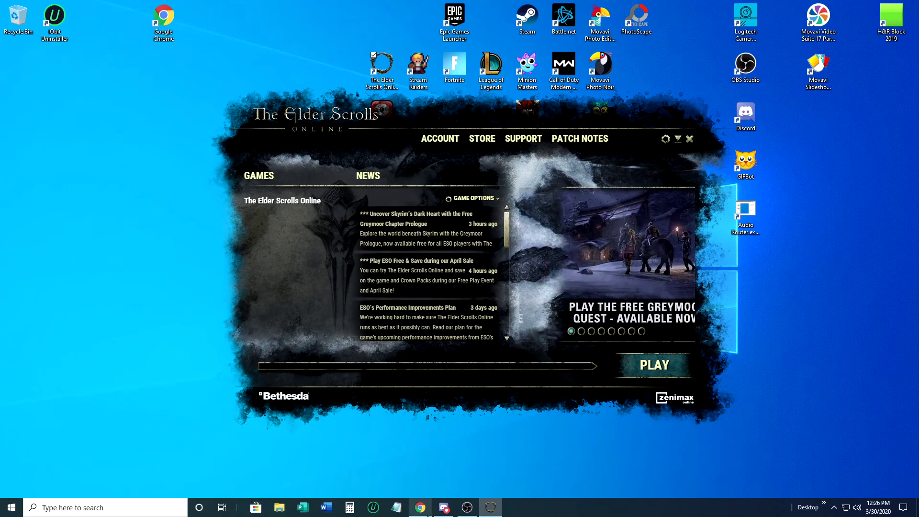
# Switch to Minion, review the list of installed Elder Scrolls Online add-ons, and minimize its window
pyautogui.click(834, 506)
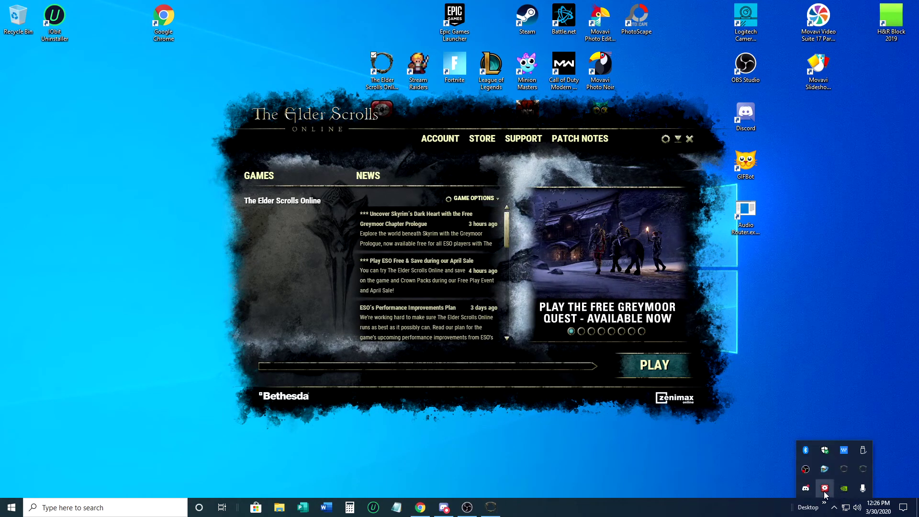
pyautogui.click(824, 488)
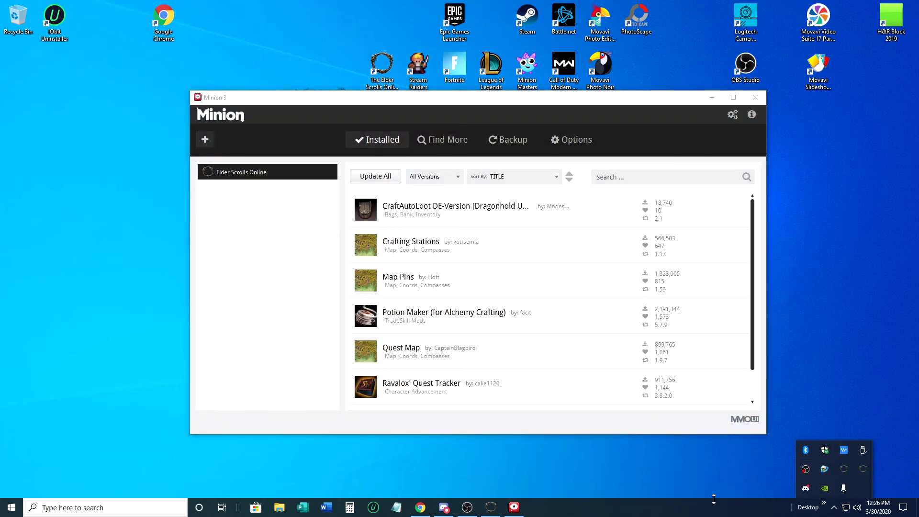
pyautogui.click(601, 125)
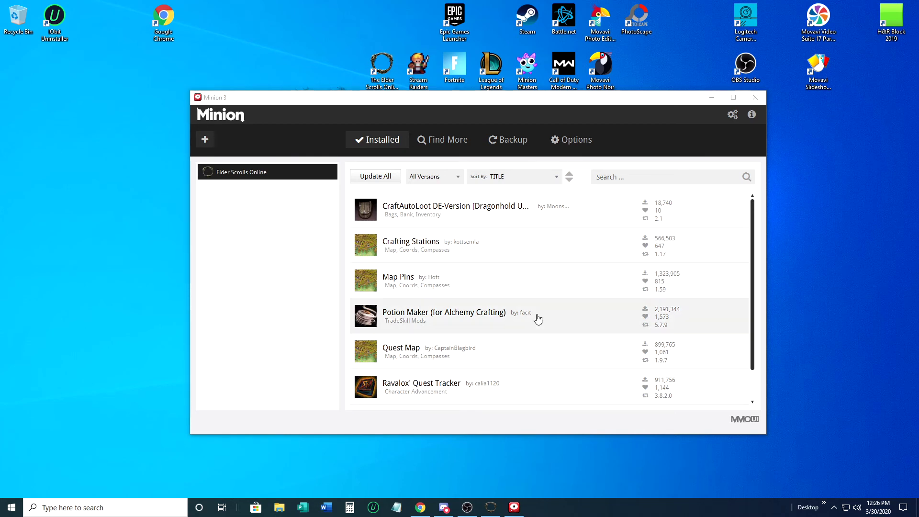
pyautogui.scroll(-1, 548, 336)
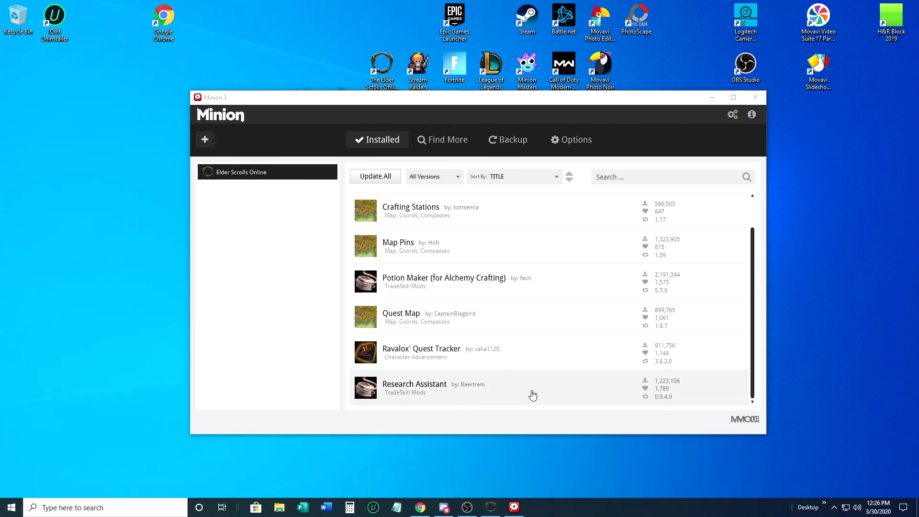
pyautogui.scroll(1, 550, 396)
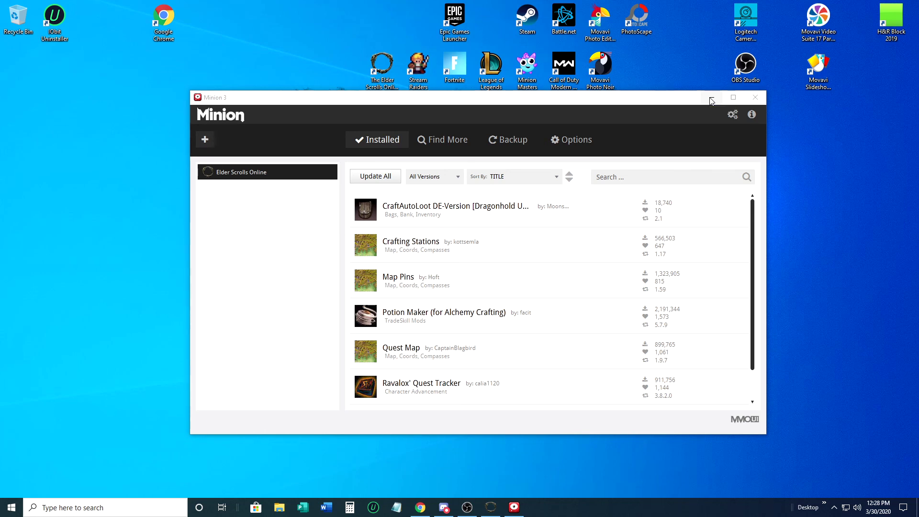
pyautogui.click(711, 101)
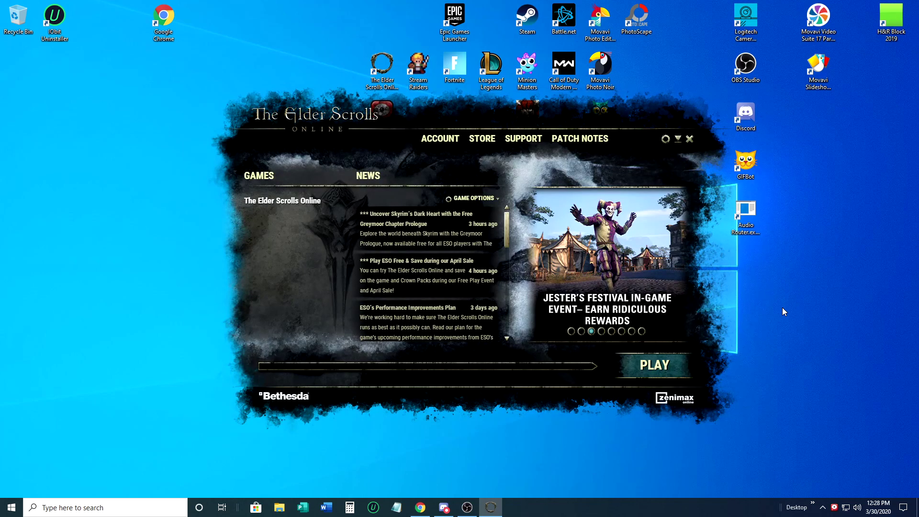